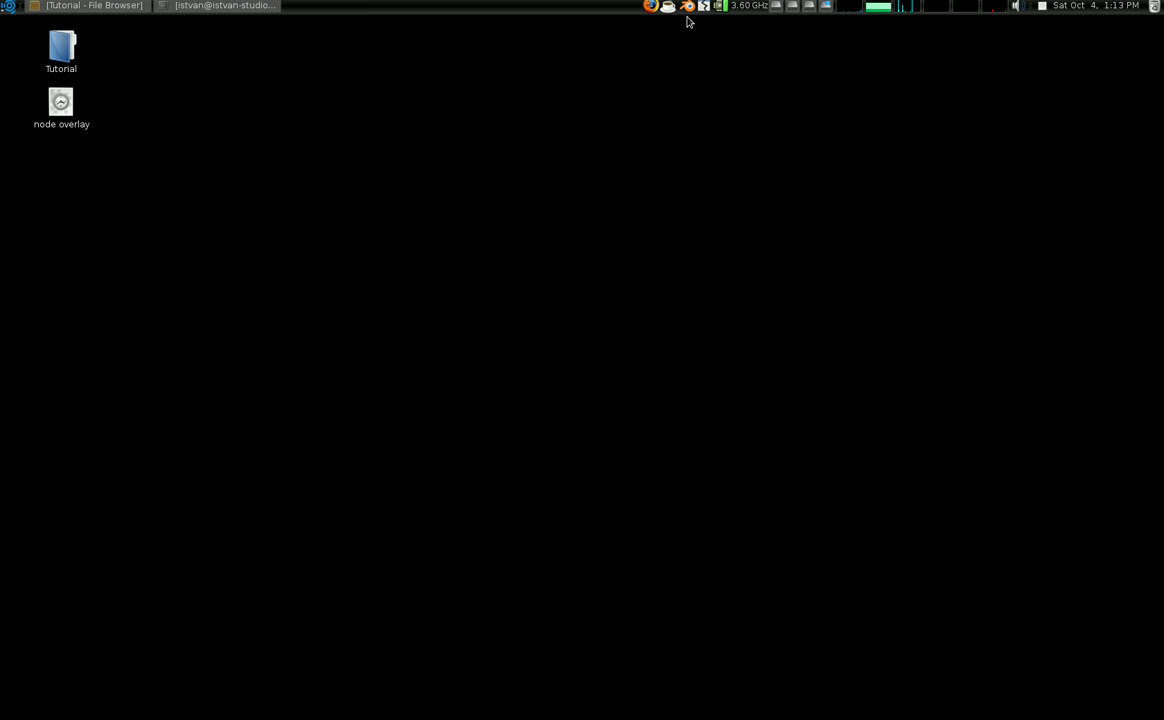
Launch Blender, zoom out on the default cube scene, and select the SCE scene name field.
click(688, 7)
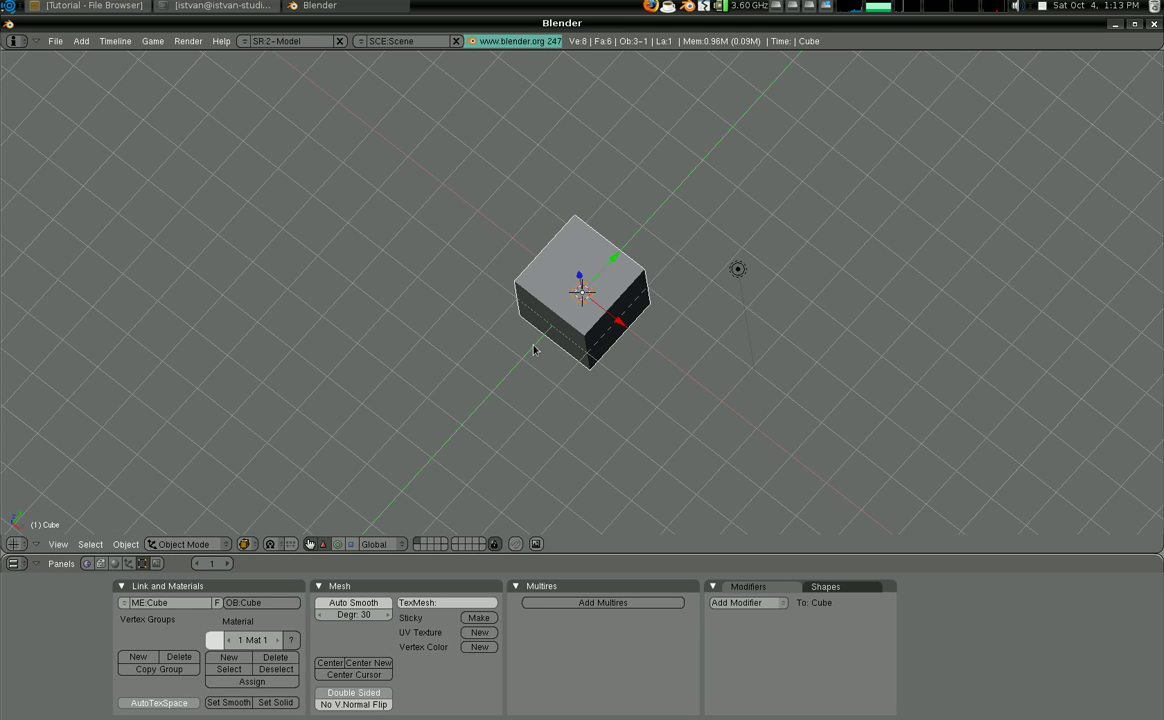
scroll(529, 418, down, 2)
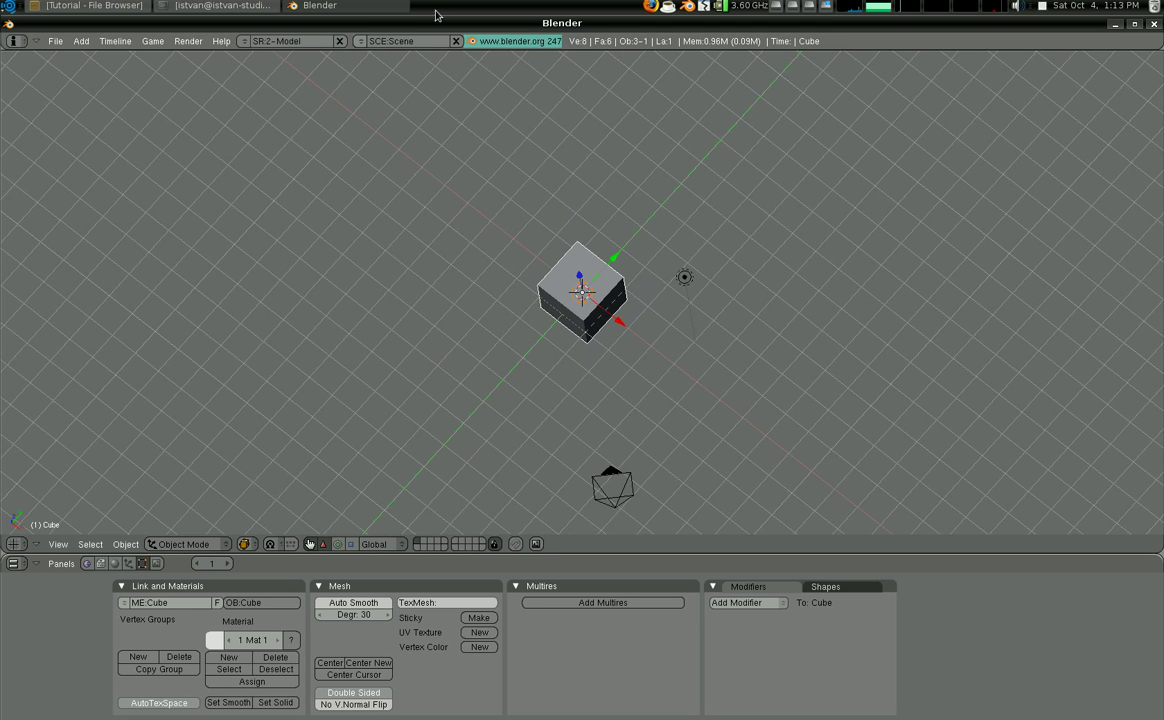
click(412, 43)
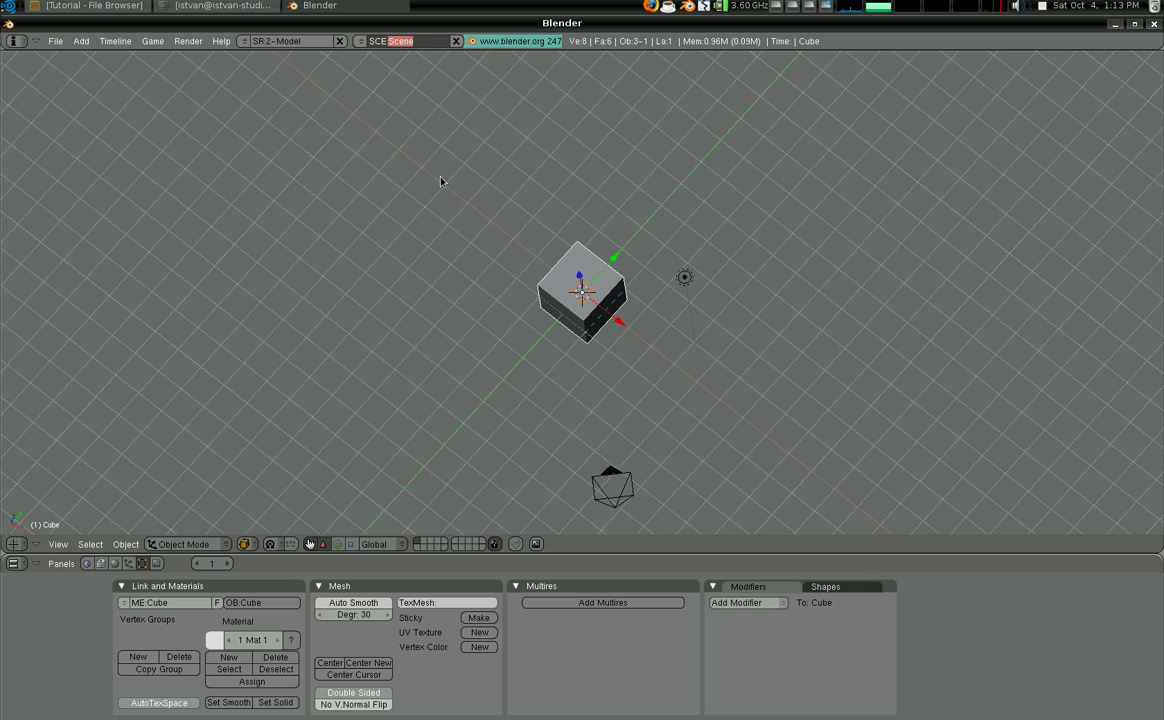
Name the current scene 'cube', then add a Full Copy scene named 'sphere'.
text(cube)
key(Return)
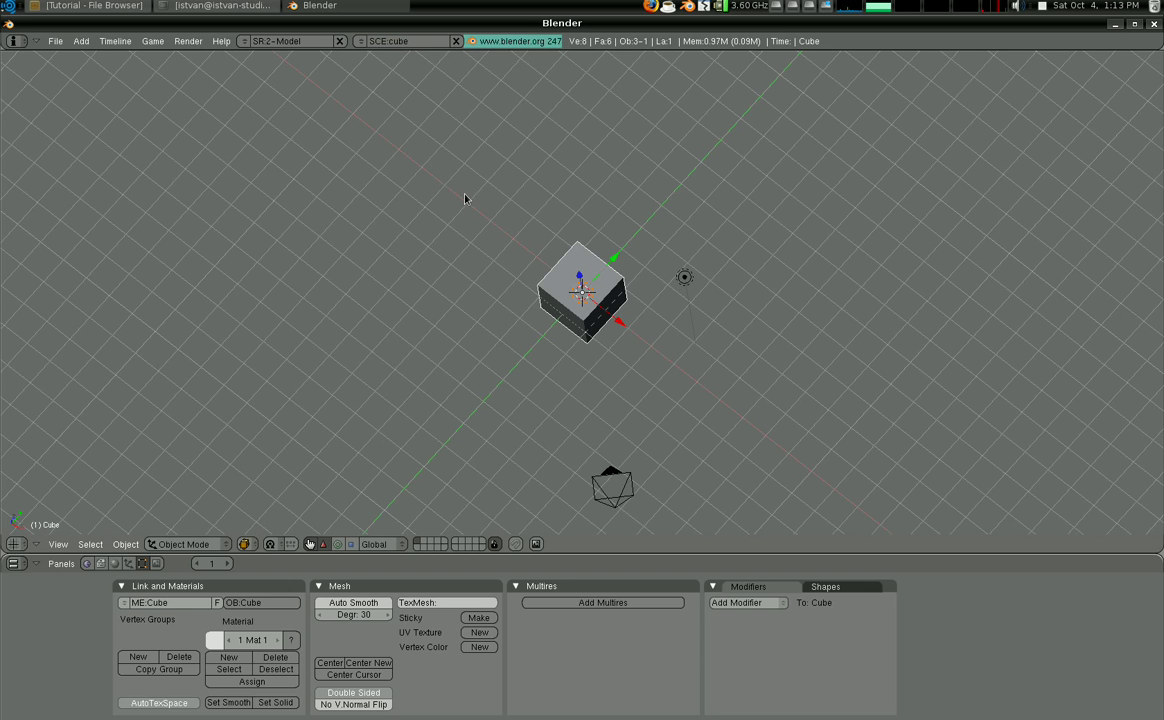
click(360, 41)
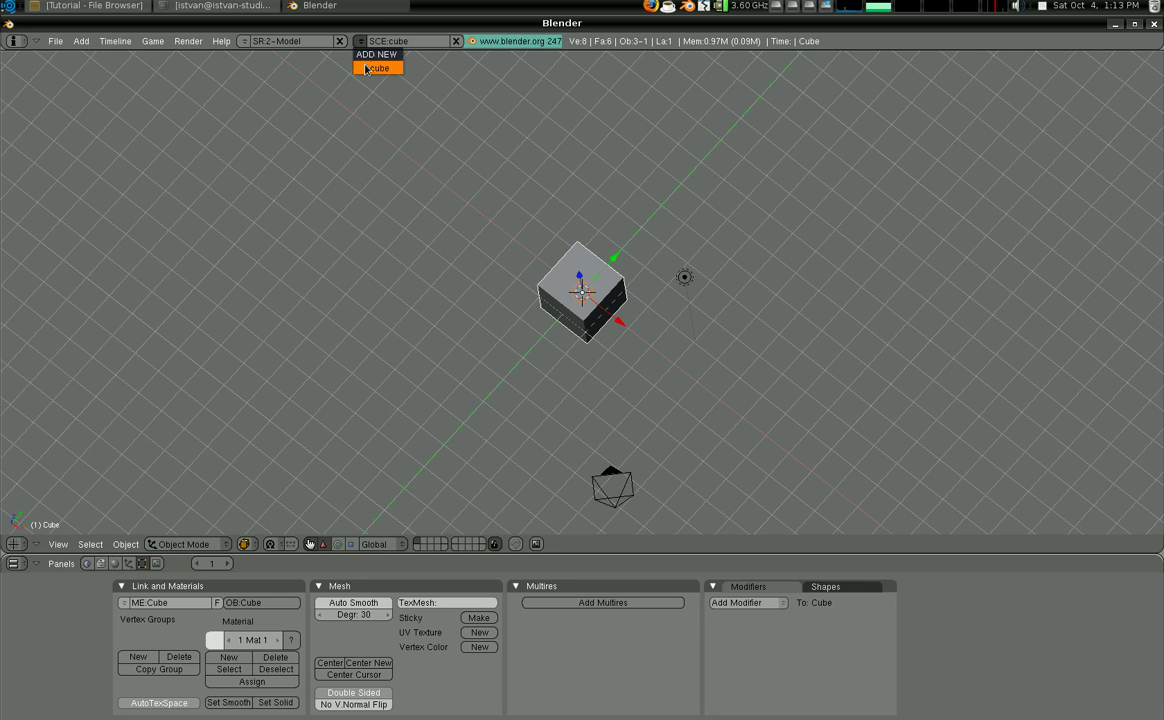
click(376, 54)
click(340, 93)
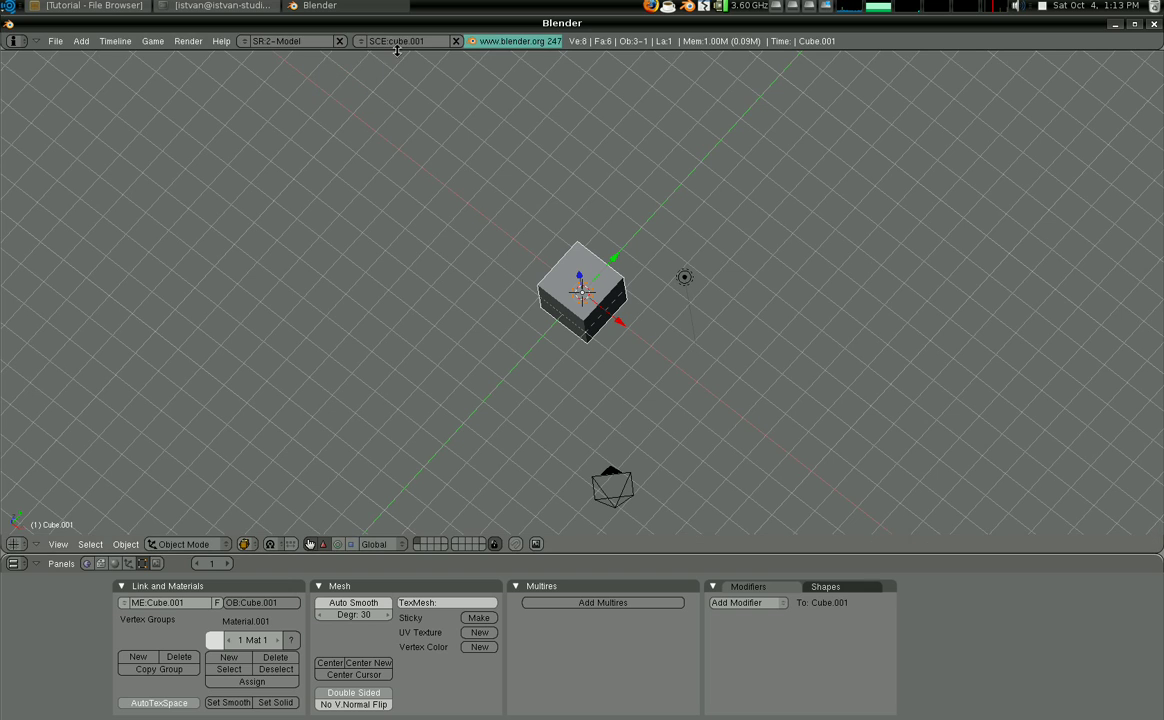
click(397, 45)
text(spher)
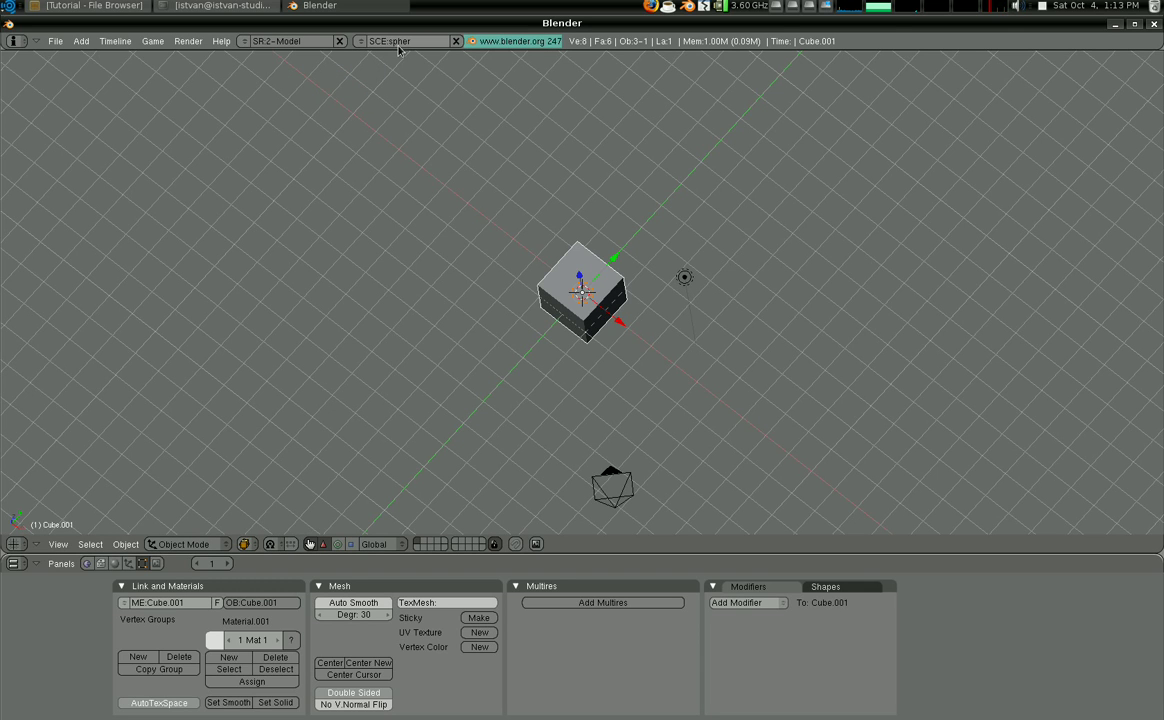
text(e)
key(Return)
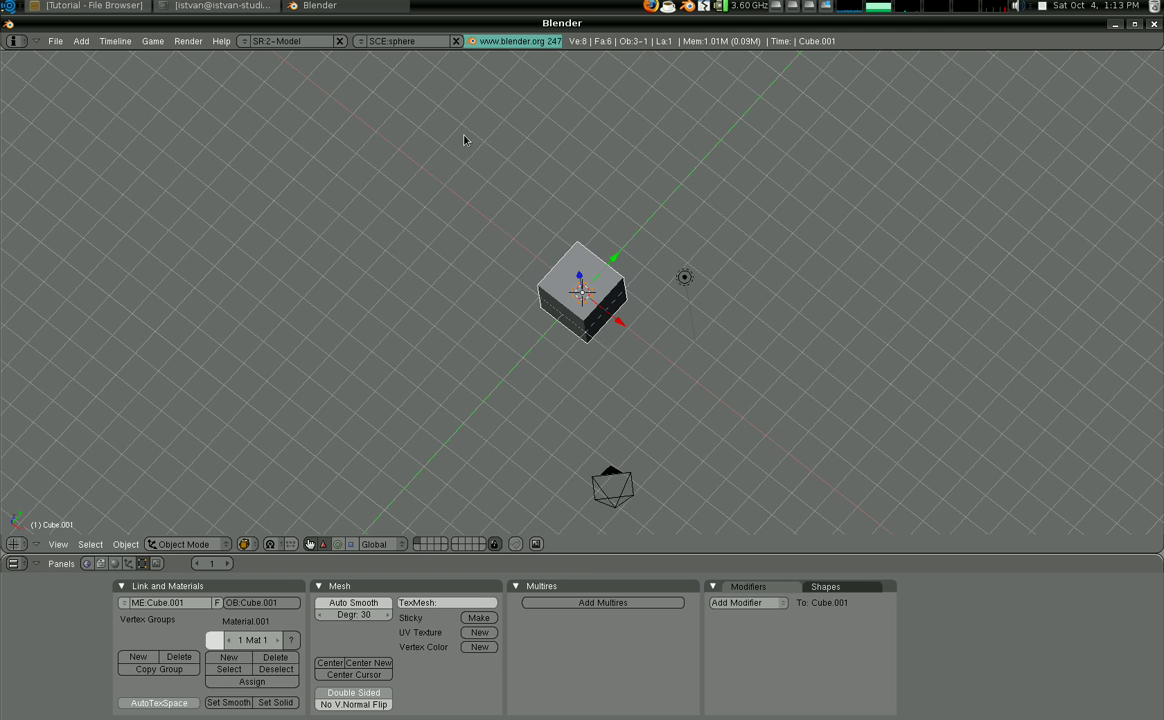
Split the 3D view and make the right half a Node Editor with compositing nodes enabled.
right_click(579, 556)
click(578, 556)
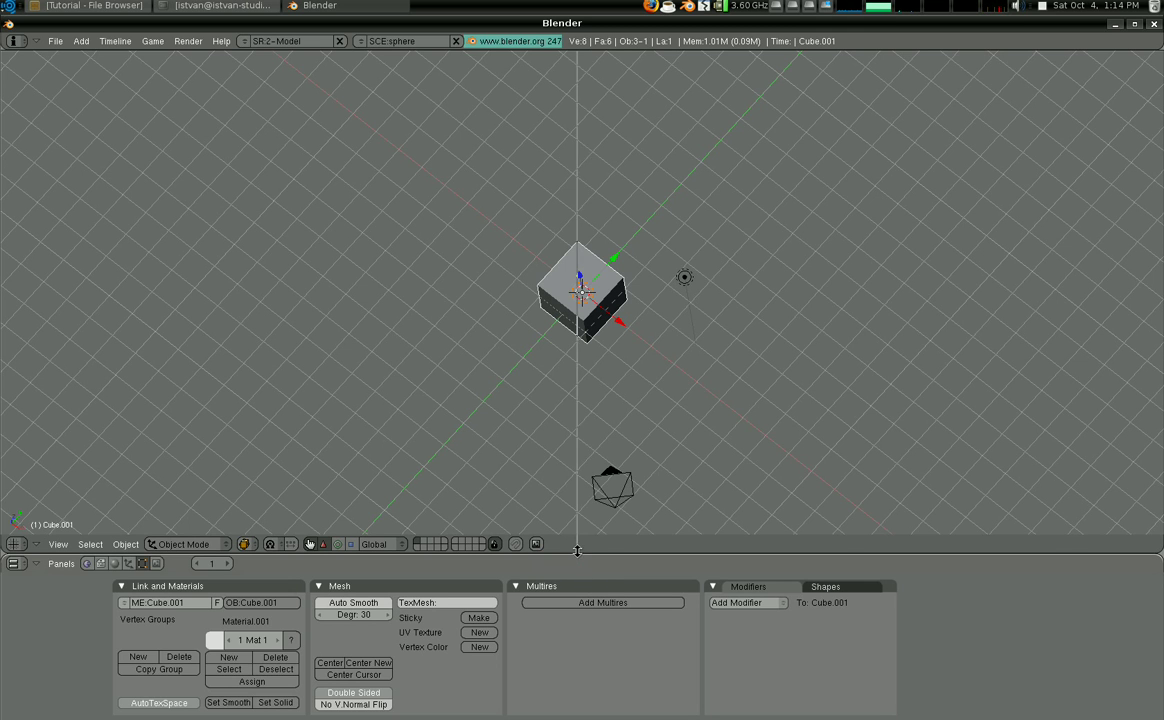
click(574, 546)
click(589, 544)
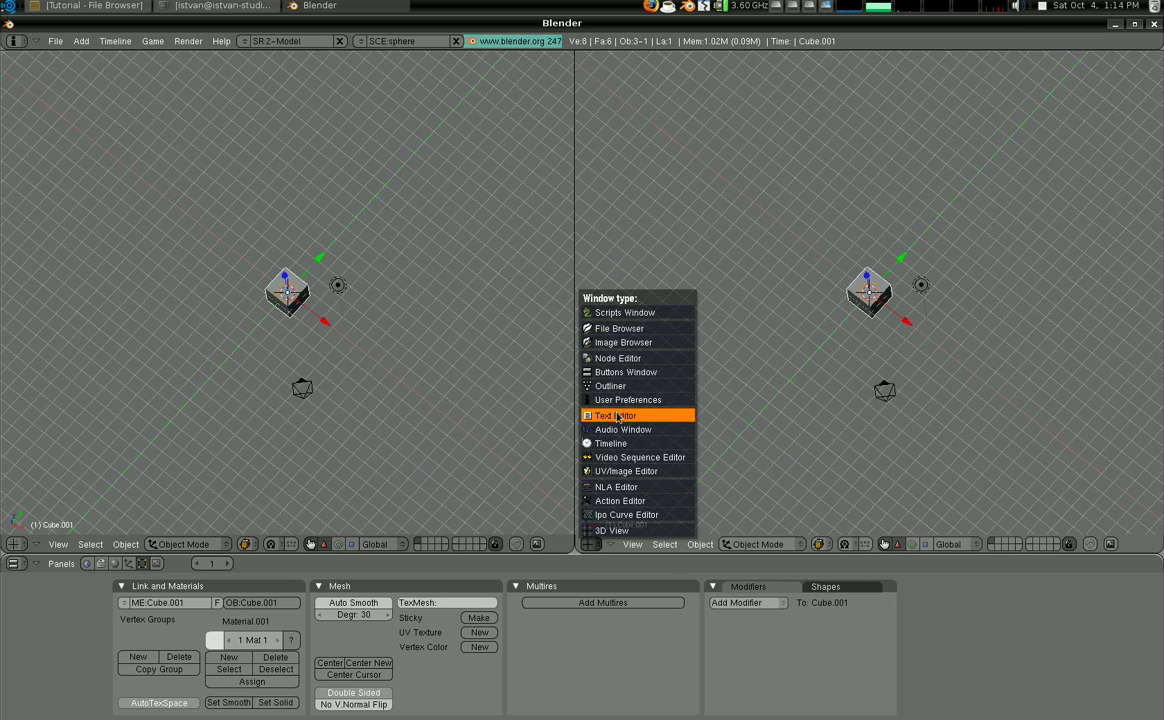
click(620, 358)
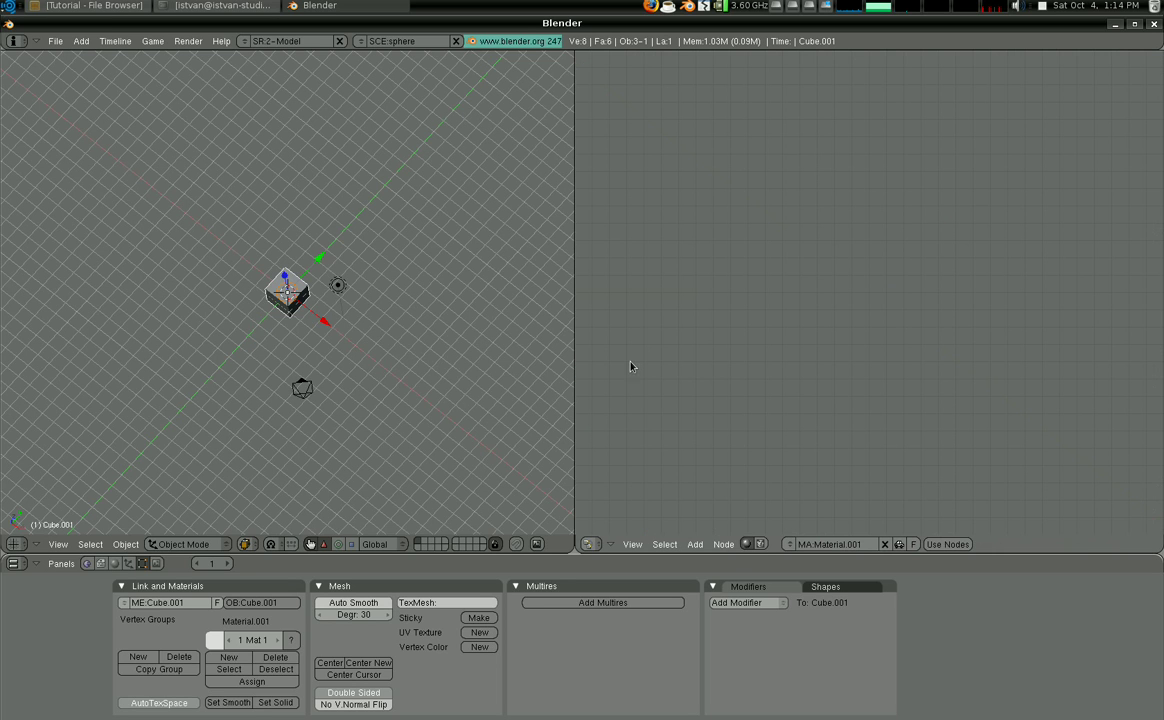
click(761, 544)
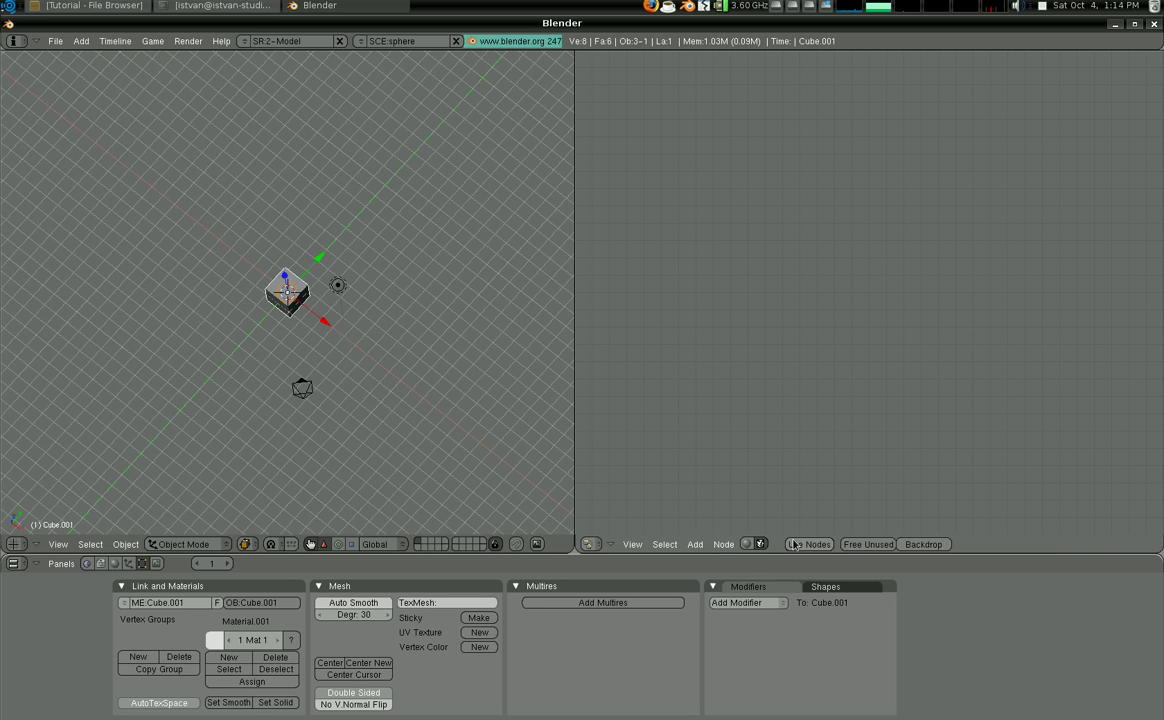
click(809, 544)
Delete the Composite node and duplicate the Render Layer node, setting the copy to the cube scene.
click(805, 266)
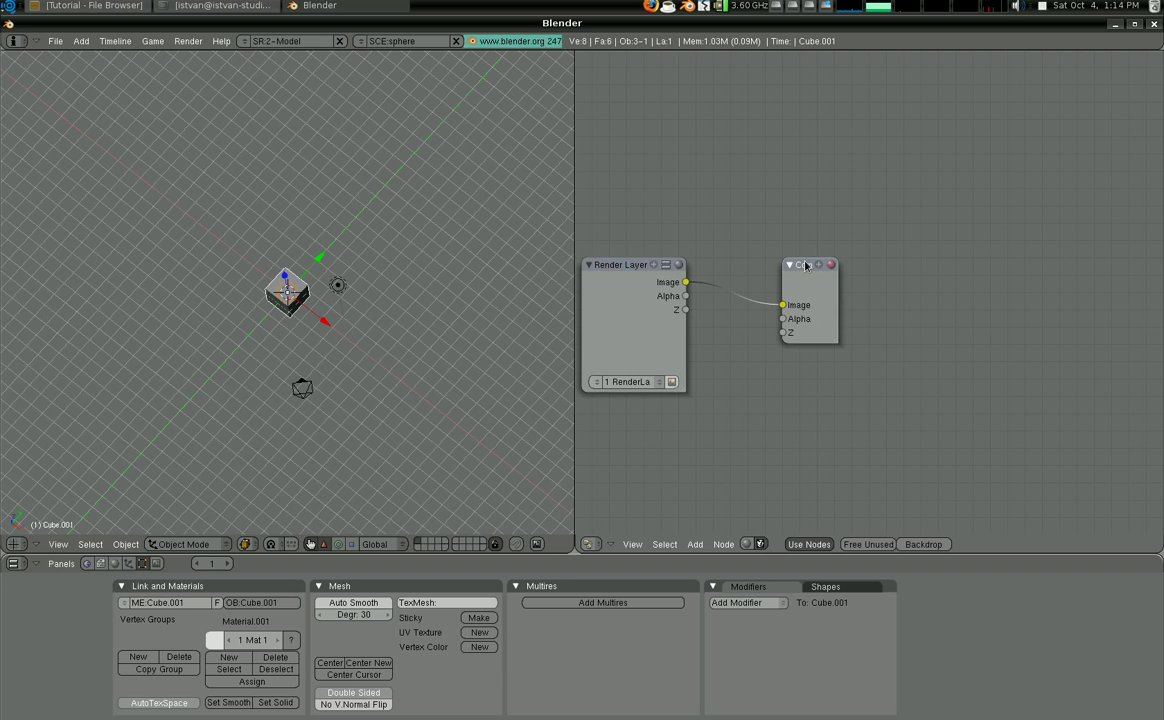
key(x)
drag(613, 266, 622, 95)
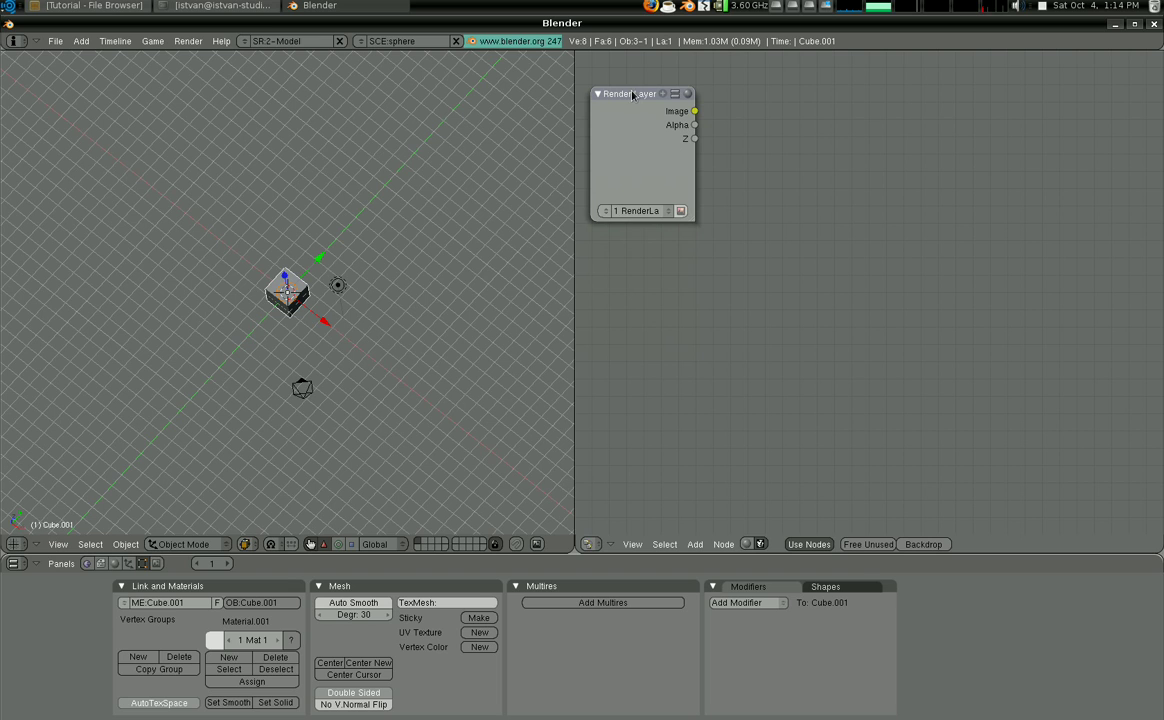
key(shift+d)
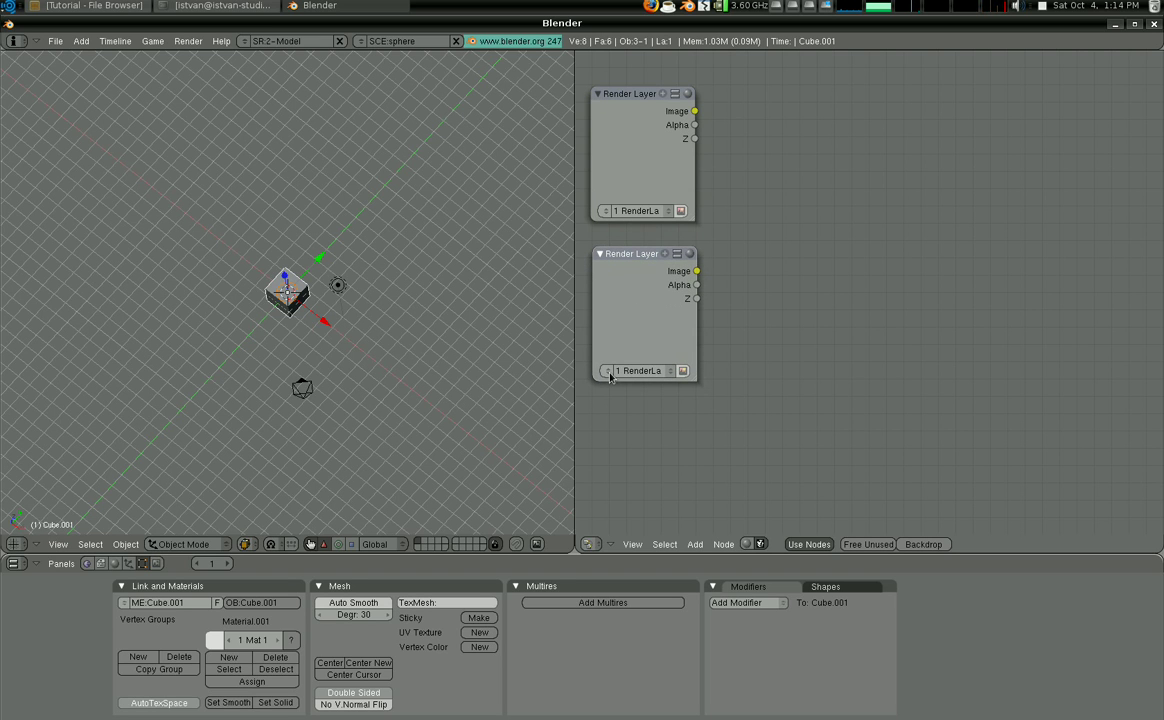
click(607, 370)
click(620, 356)
click(604, 211)
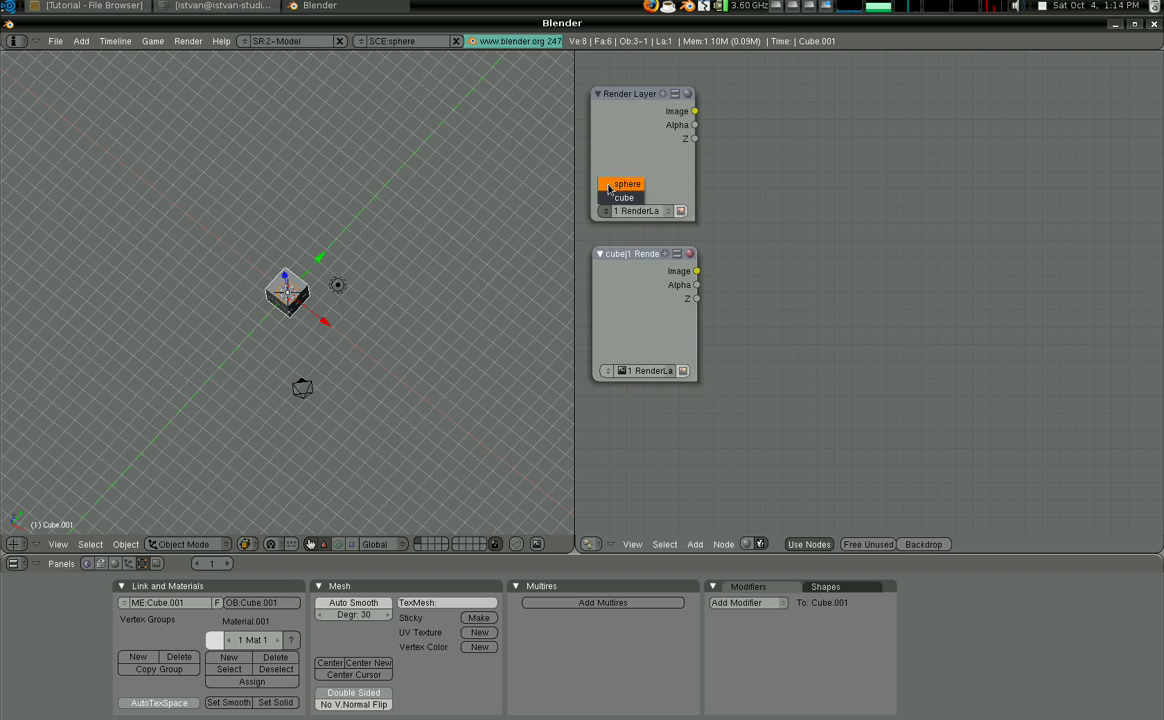
click(618, 184)
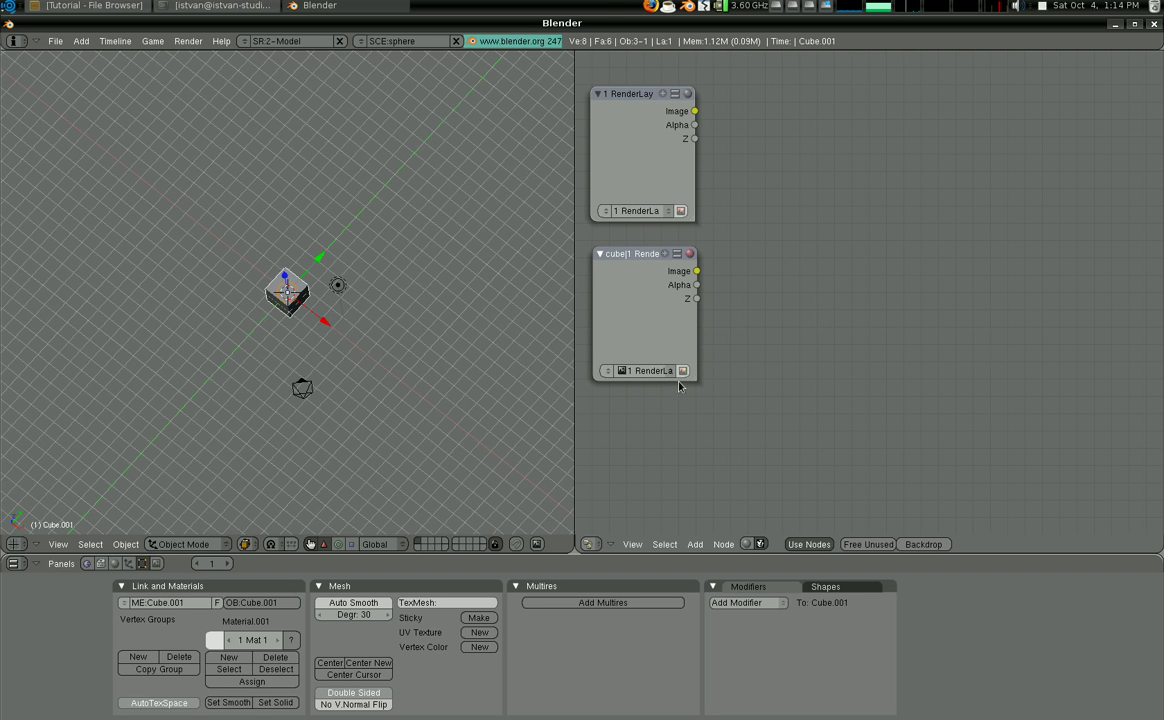
Render the current frame with F12 to preview the scene in the nodes.
key(F12)
key(F11)
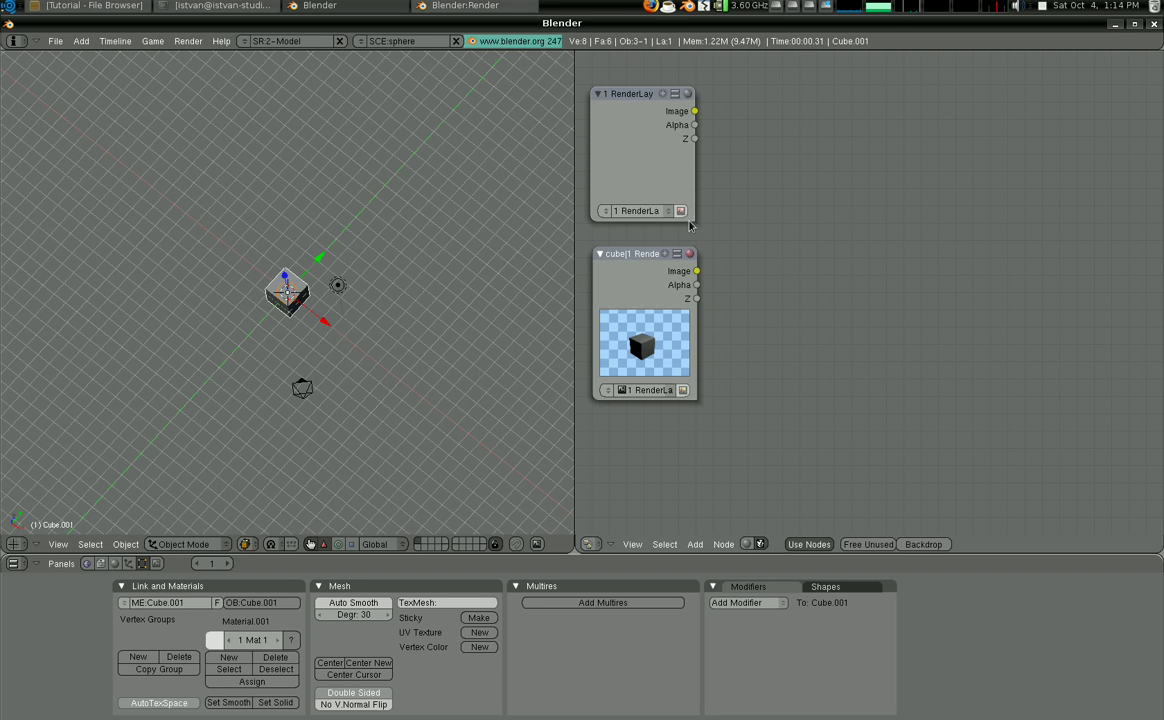
key(F11)
key(F11)
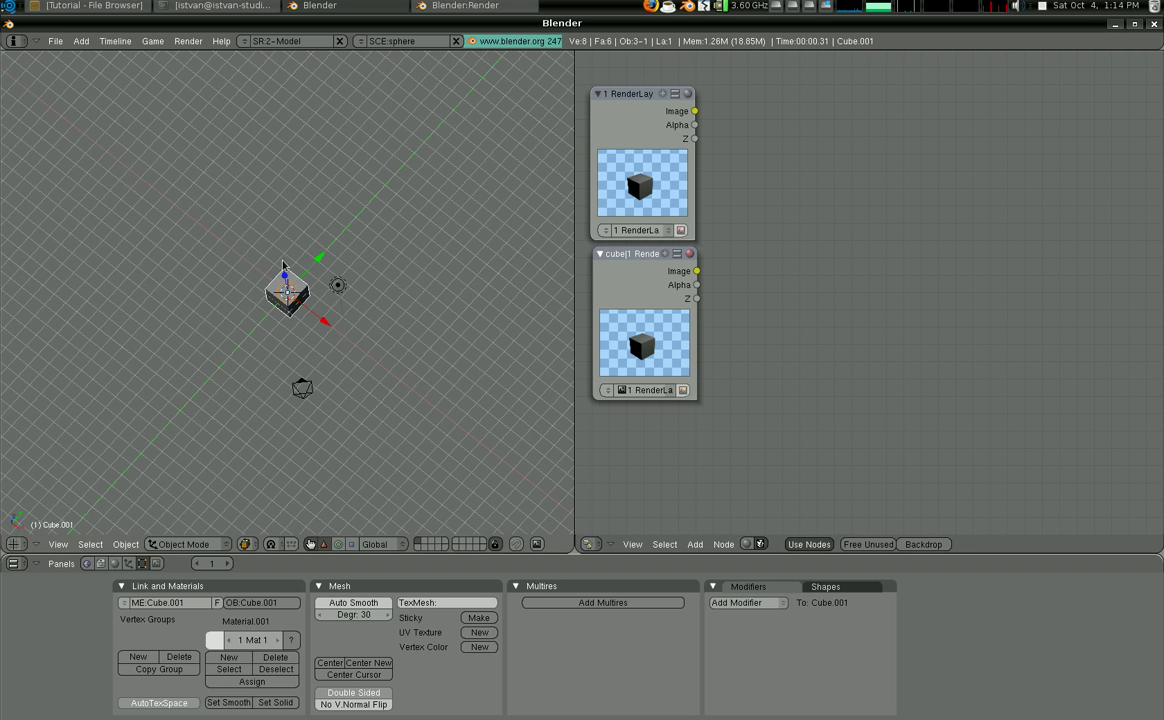
scroll(271, 266, down, 1)
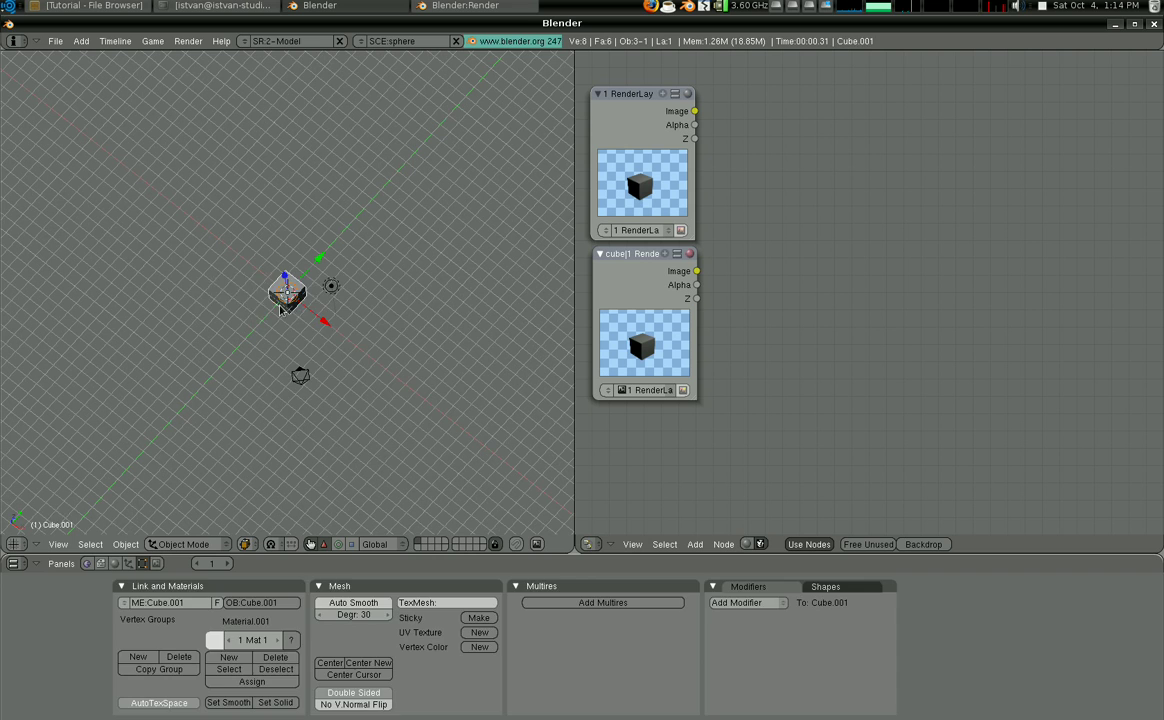
Replace the cube with a UV sphere and render the sphere scene again.
key(x)
key(Return)
key(space)
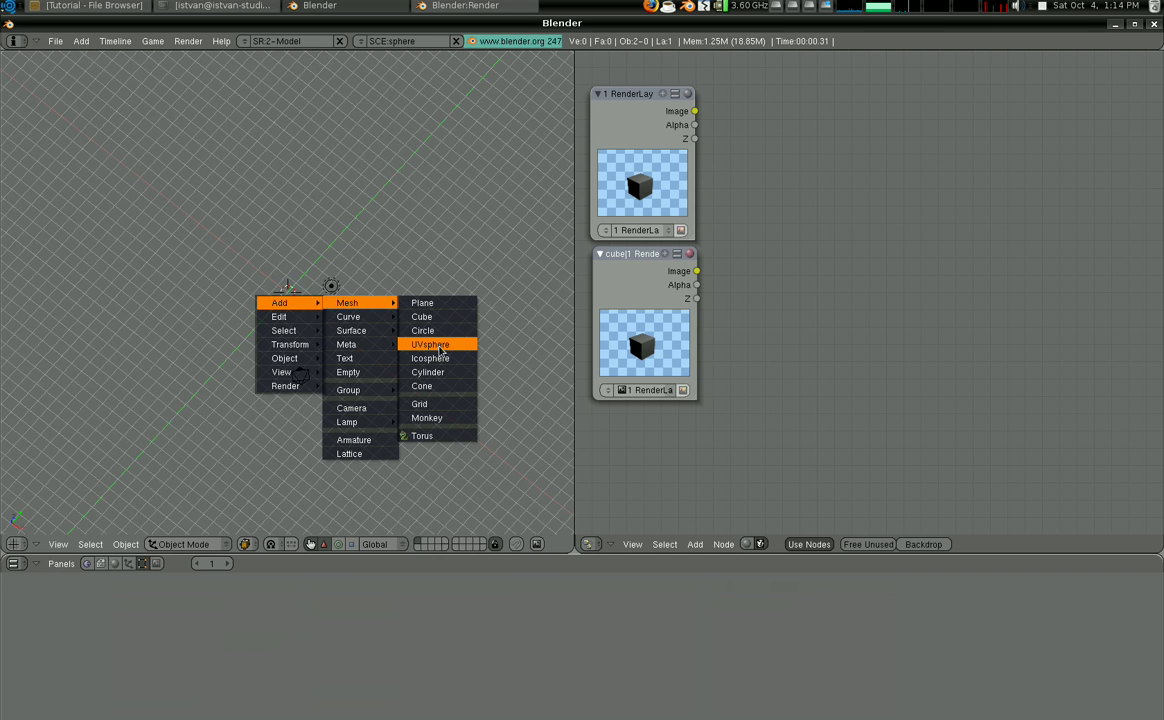
click(430, 344)
key(Return)
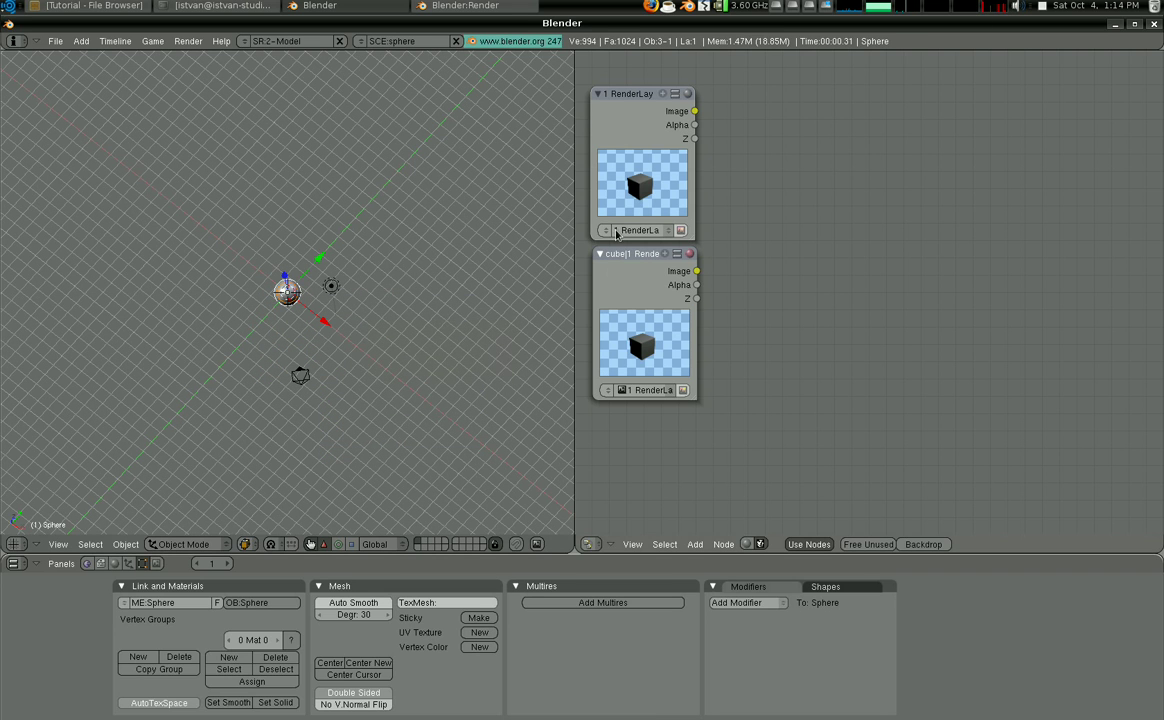
key(F12)
key(Escape)
Add a relative Scale node at 0.2 by 0.2 after the cube render node.
click(695, 543)
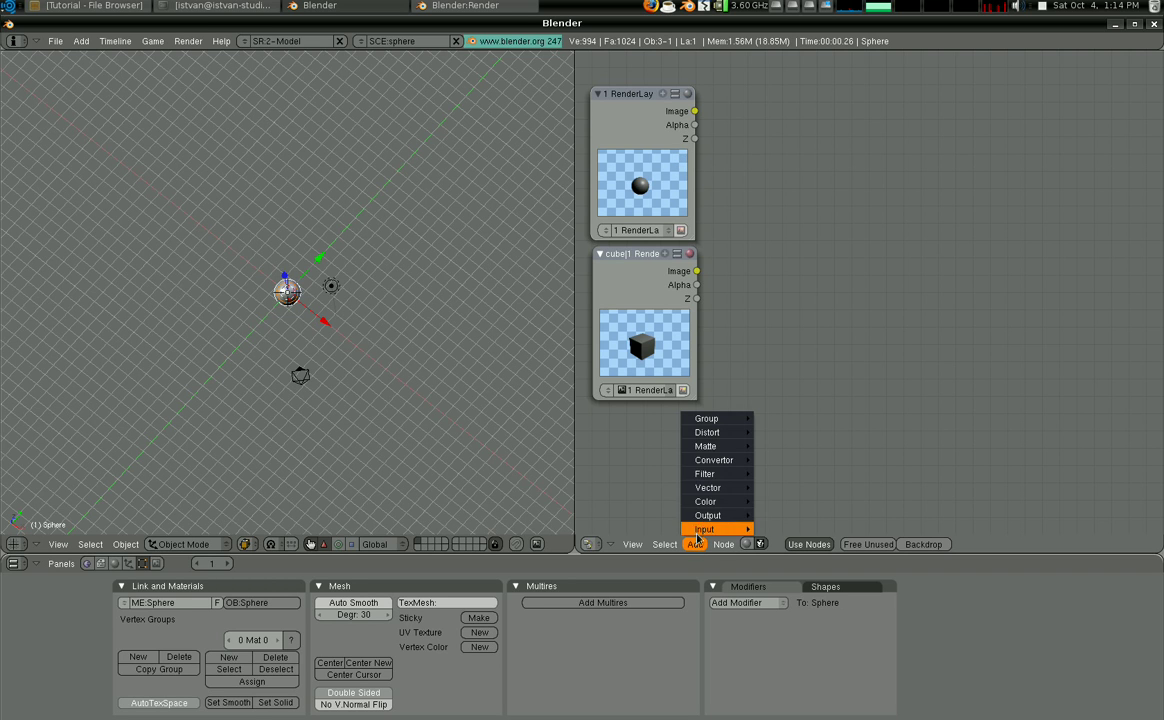
mouse_move(717, 436)
click(777, 460)
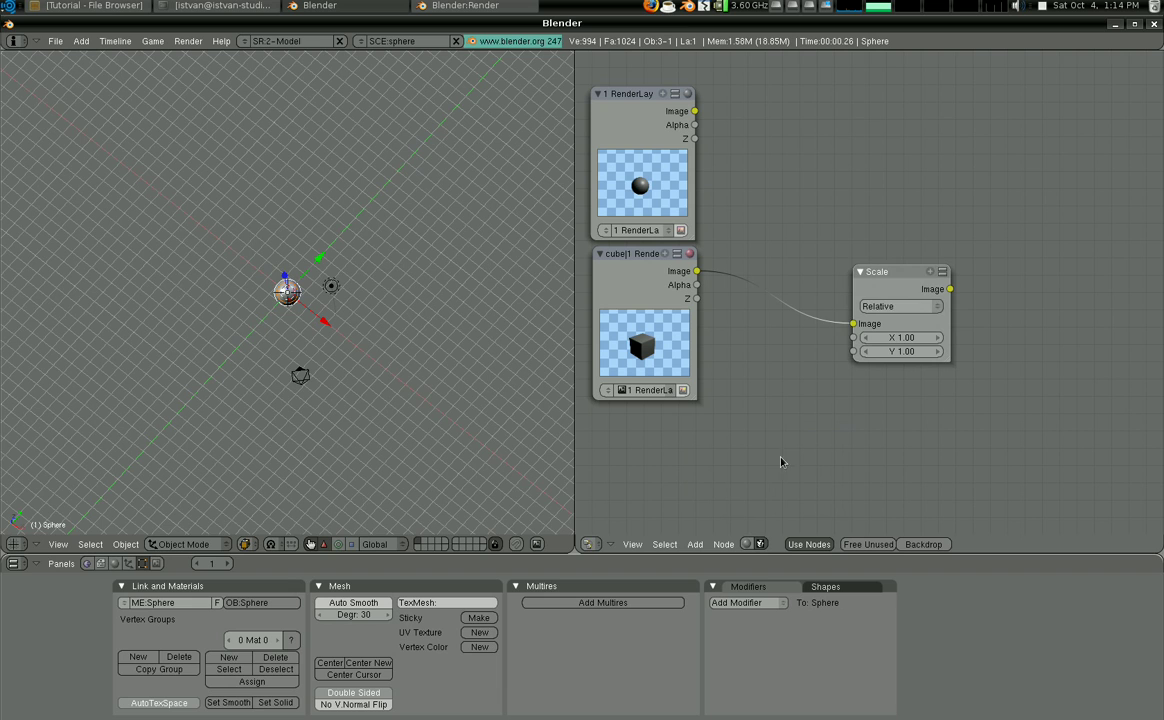
click(881, 300)
click(889, 265)
click(892, 338)
text(0.)
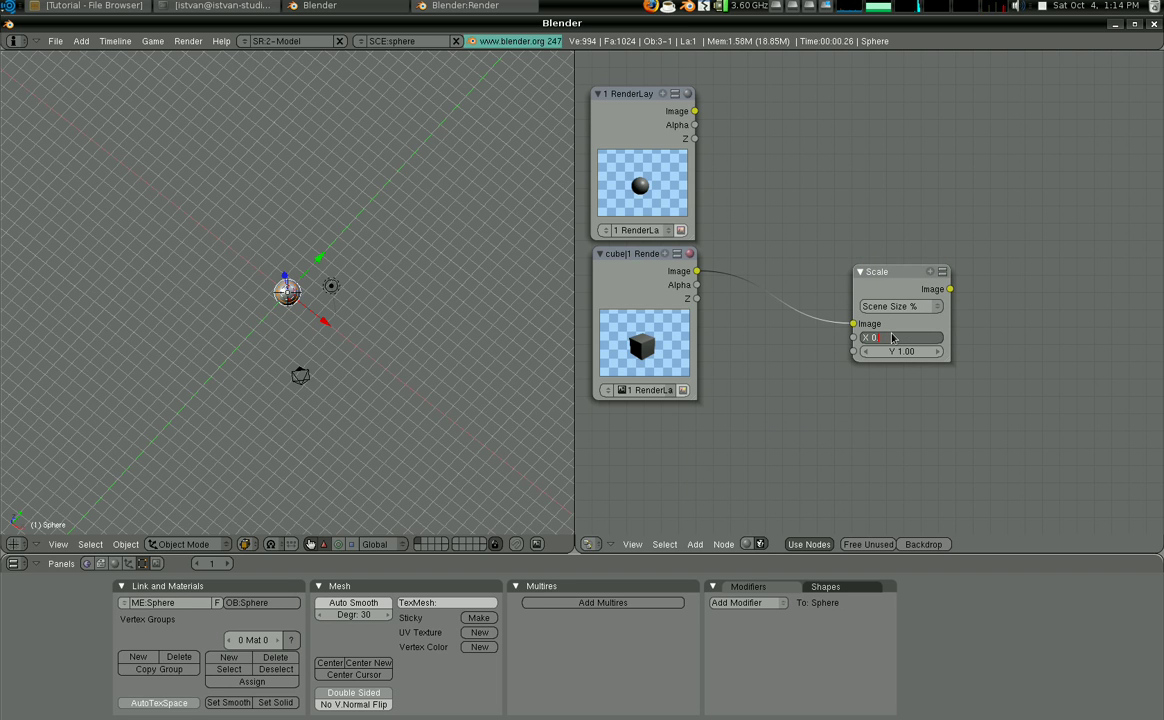
text(2)
click(897, 354)
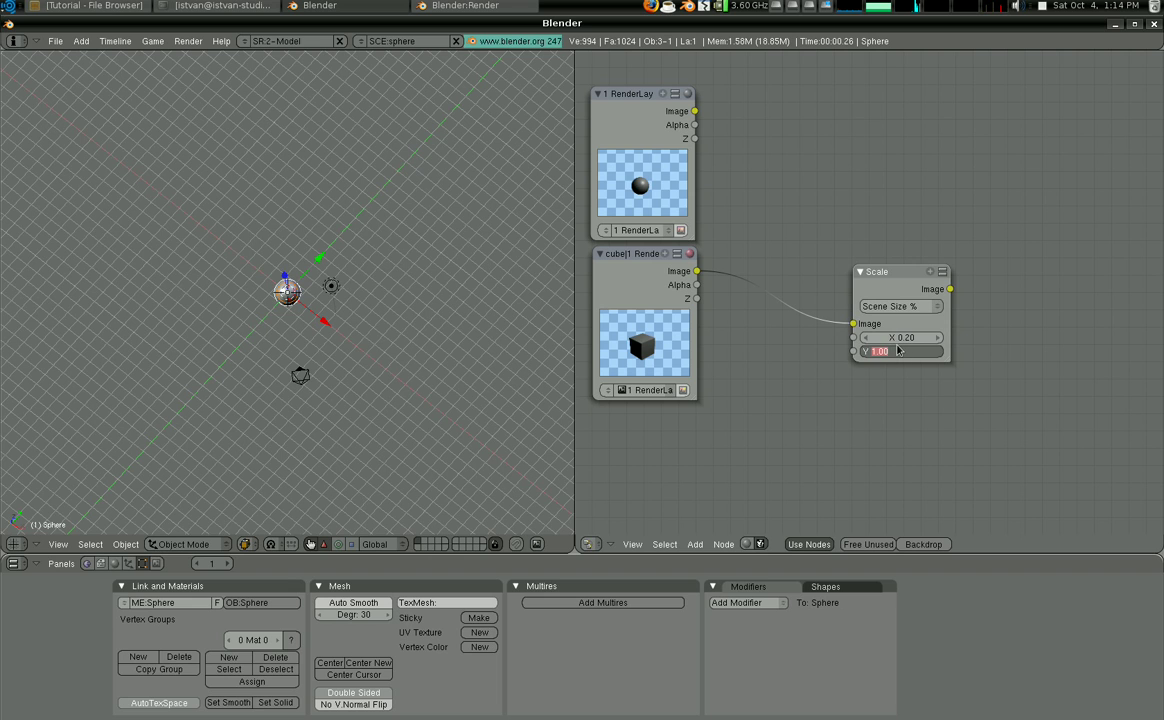
key(BackSpace)
text(0.2)
key(Return)
drag(884, 282, 751, 268)
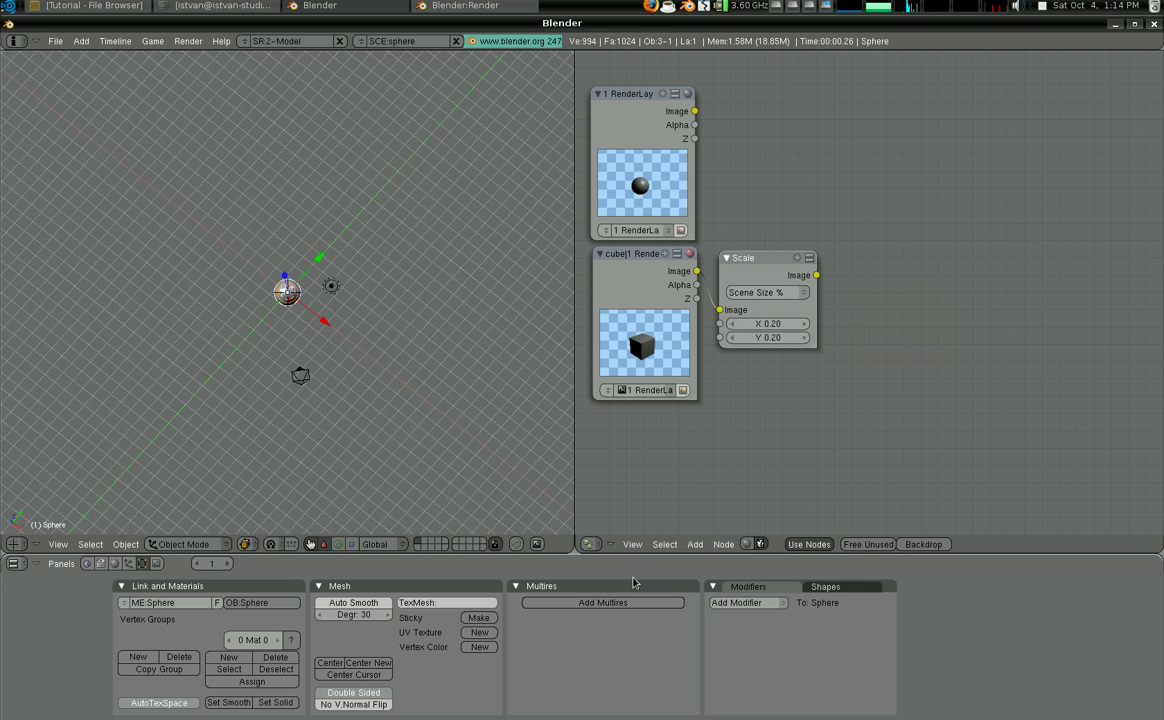
Add a Translate node after Scale with X offset 250 and Y offset 200.
click(695, 544)
mouse_move(723, 436)
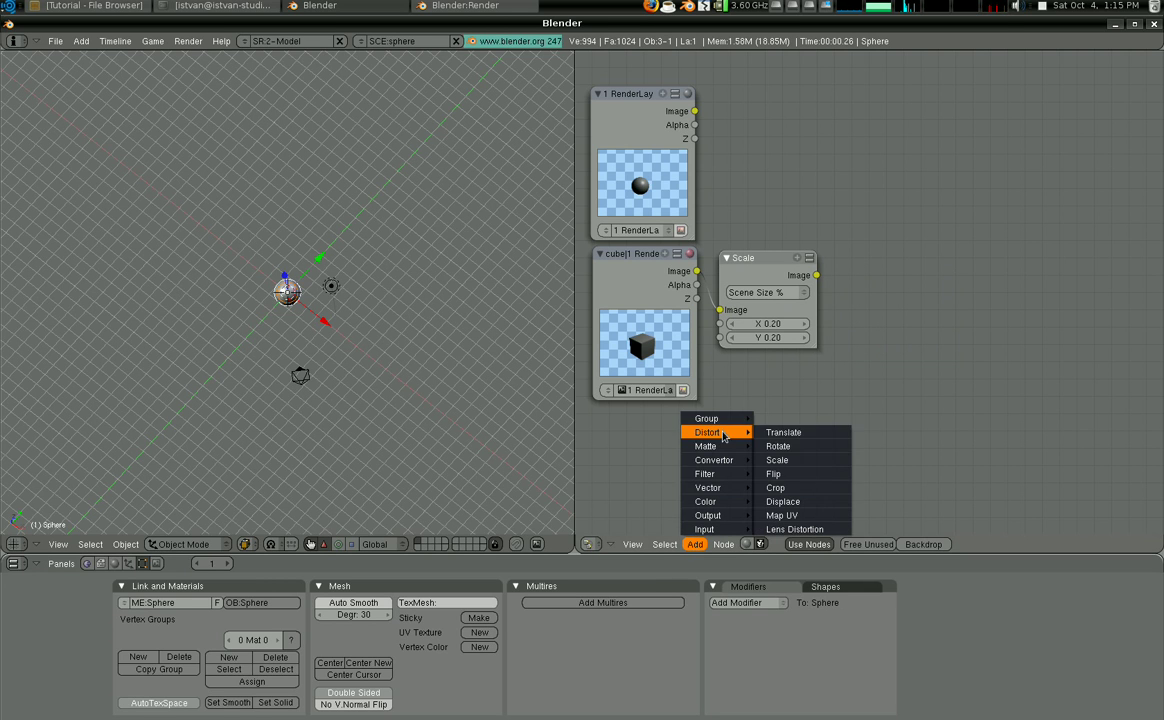
click(784, 432)
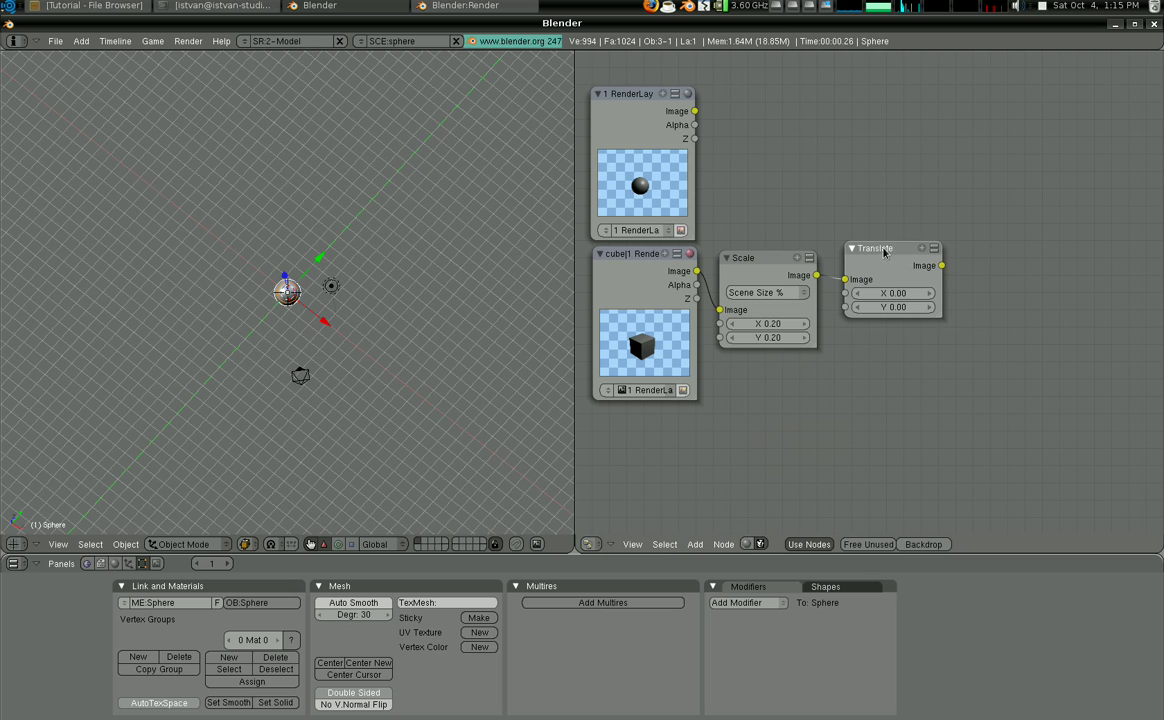
click(899, 297)
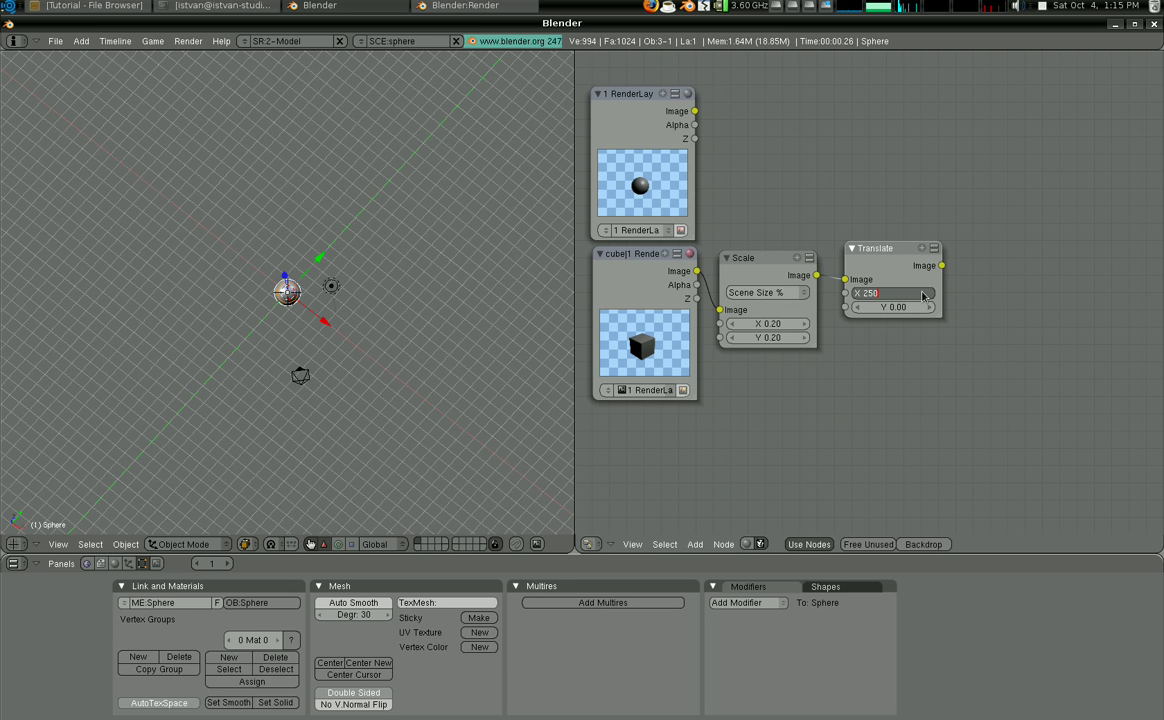
key(Return)
click(893, 309)
text(200)
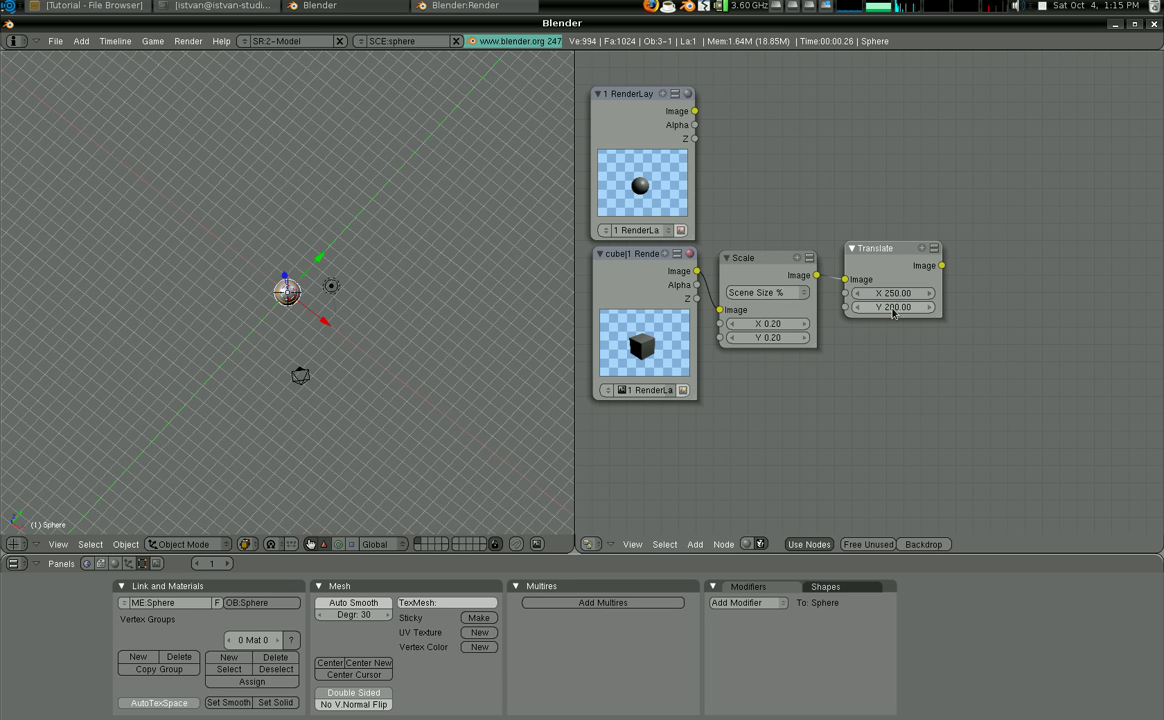
key(Return)
click(697, 546)
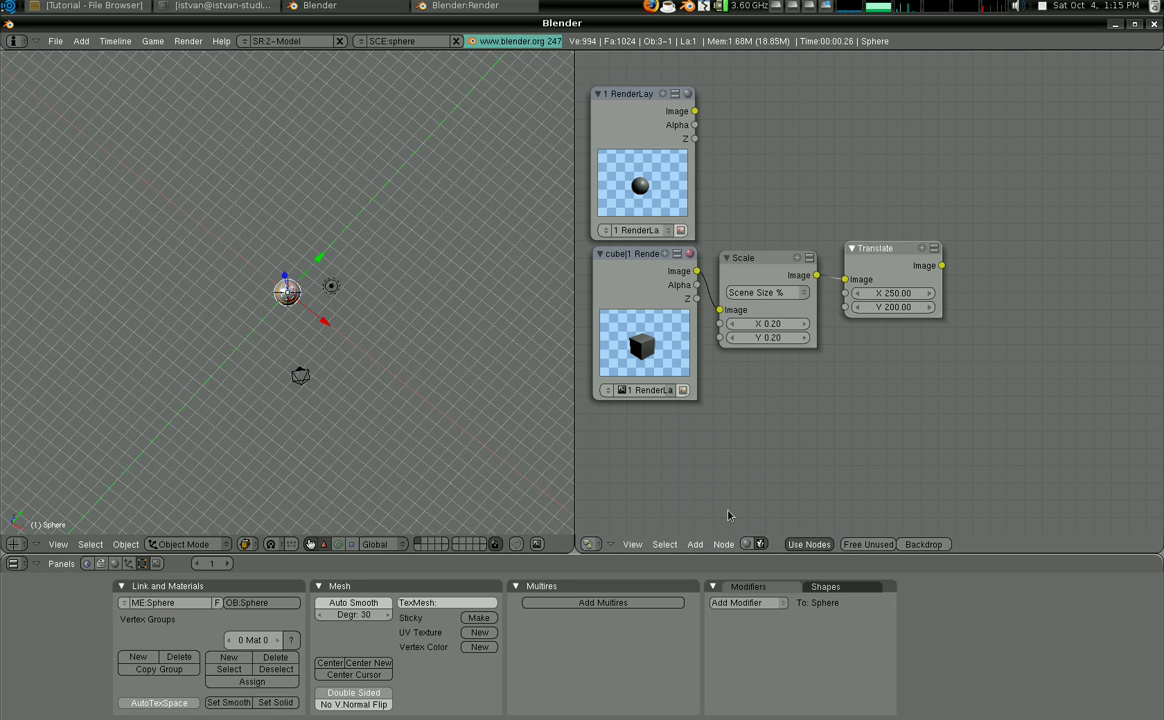
click(695, 544)
mouse_move(708, 517)
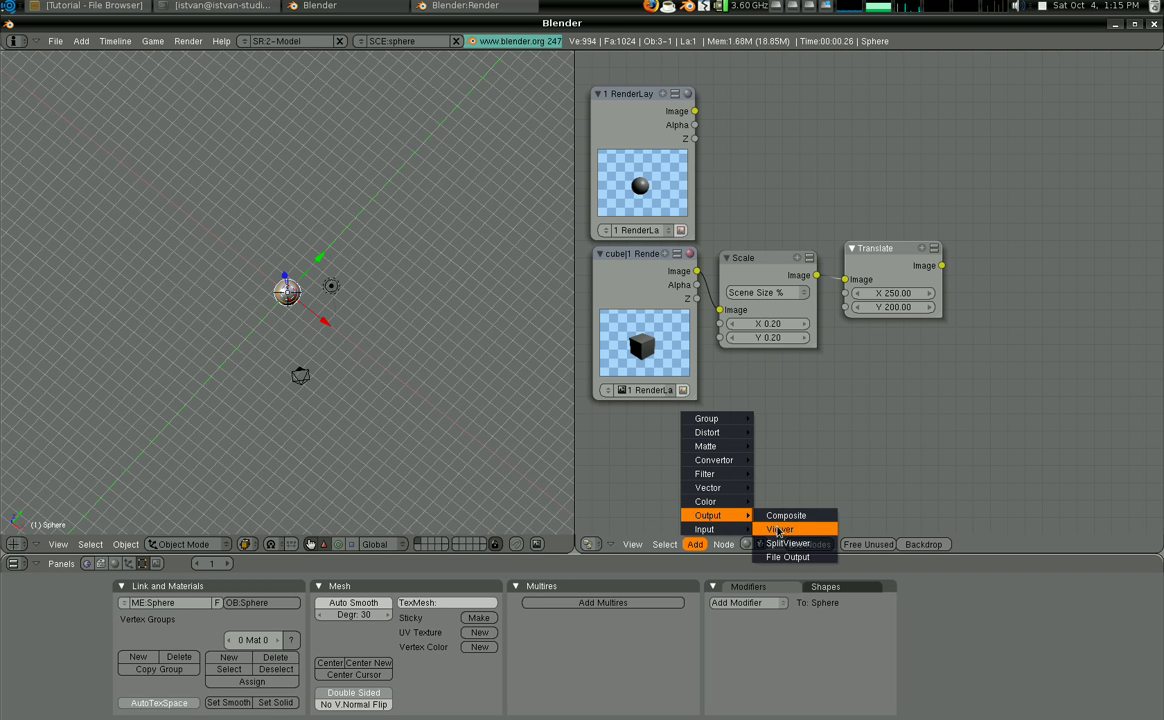
click(780, 529)
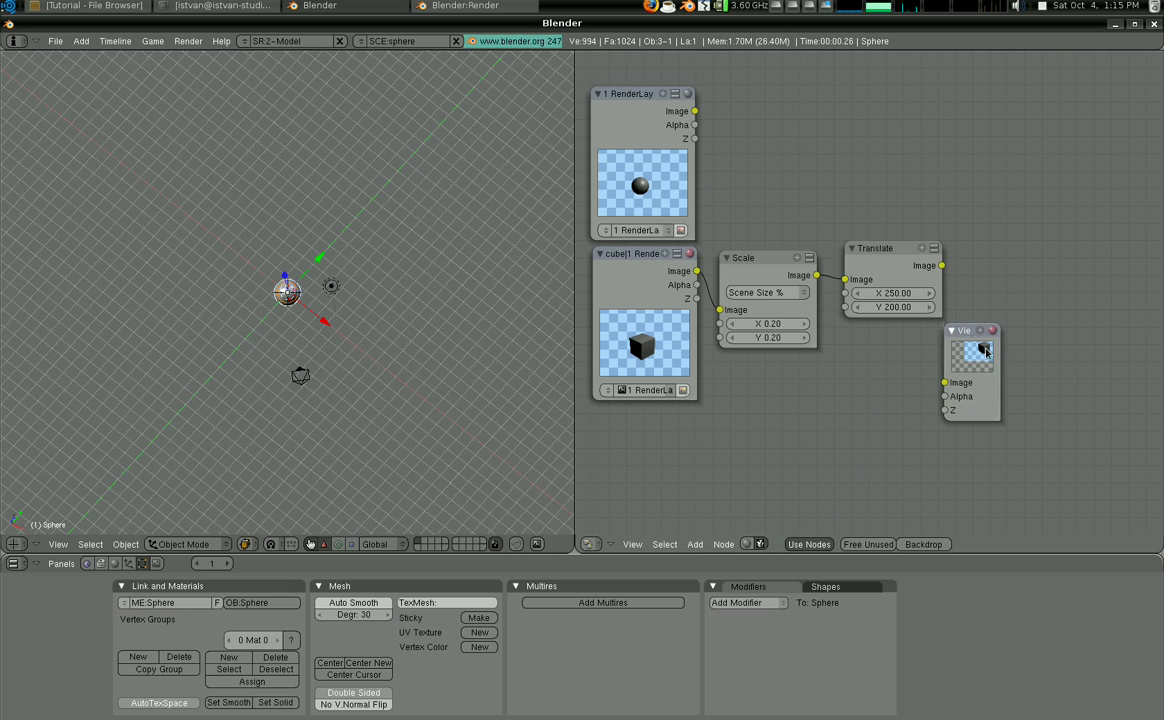
click(922, 544)
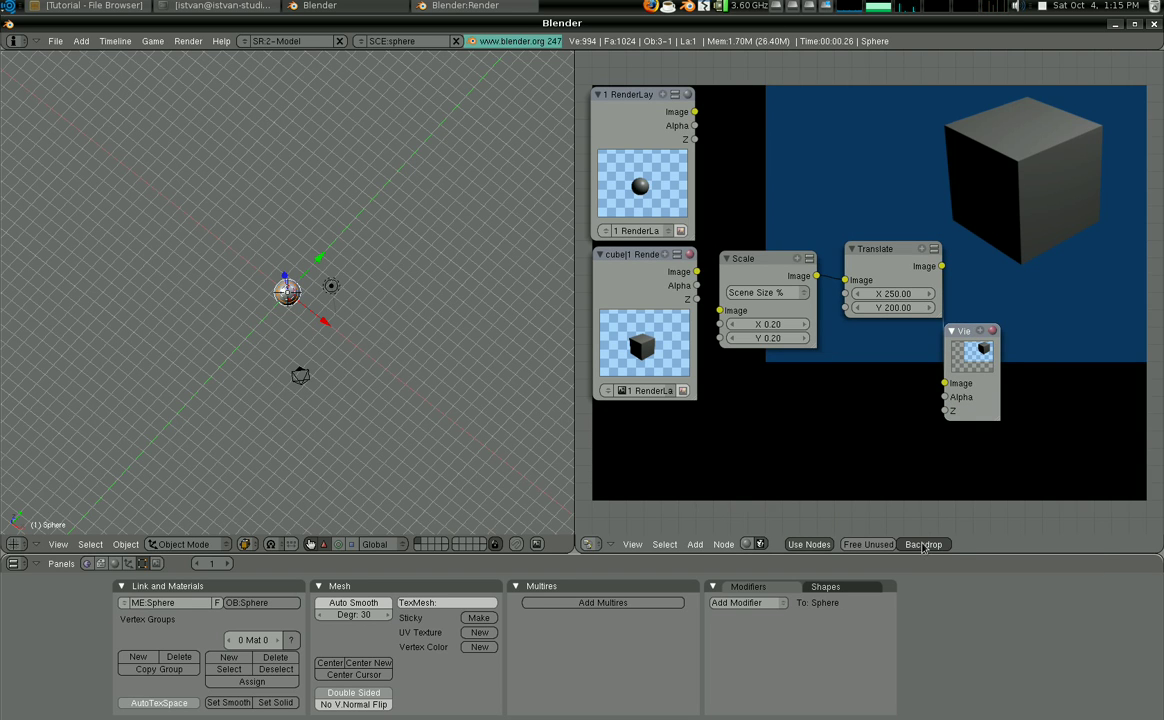
click(922, 544)
drag(969, 337, 986, 333)
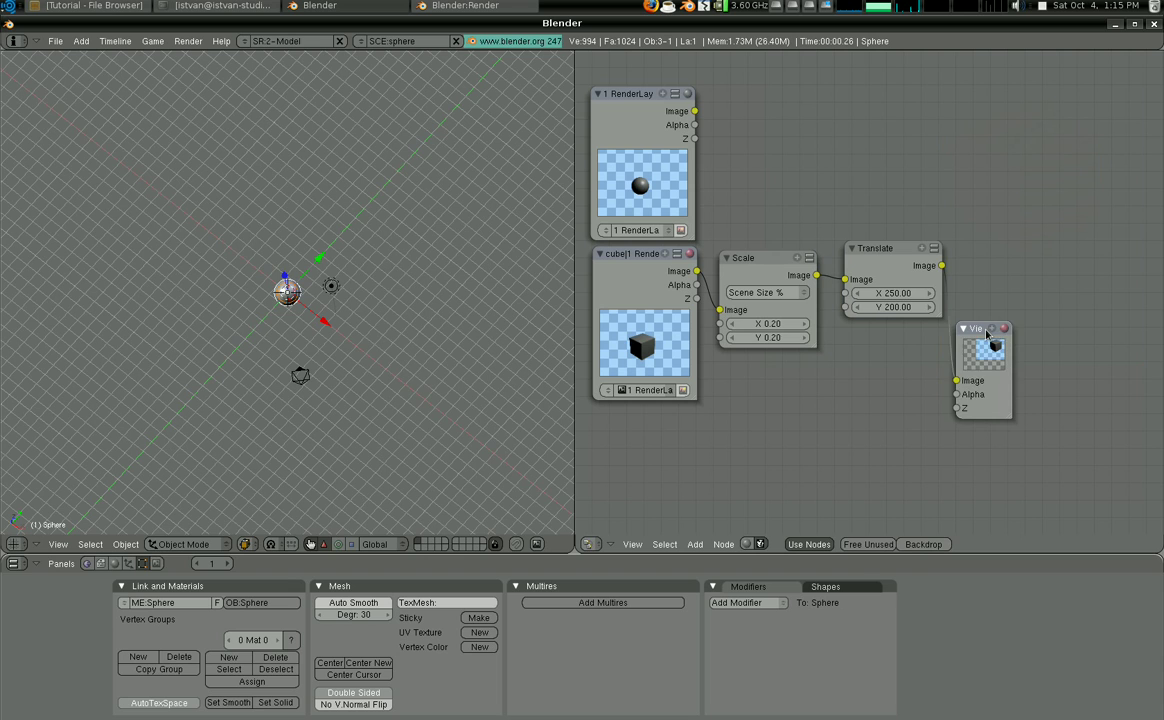
key(x)
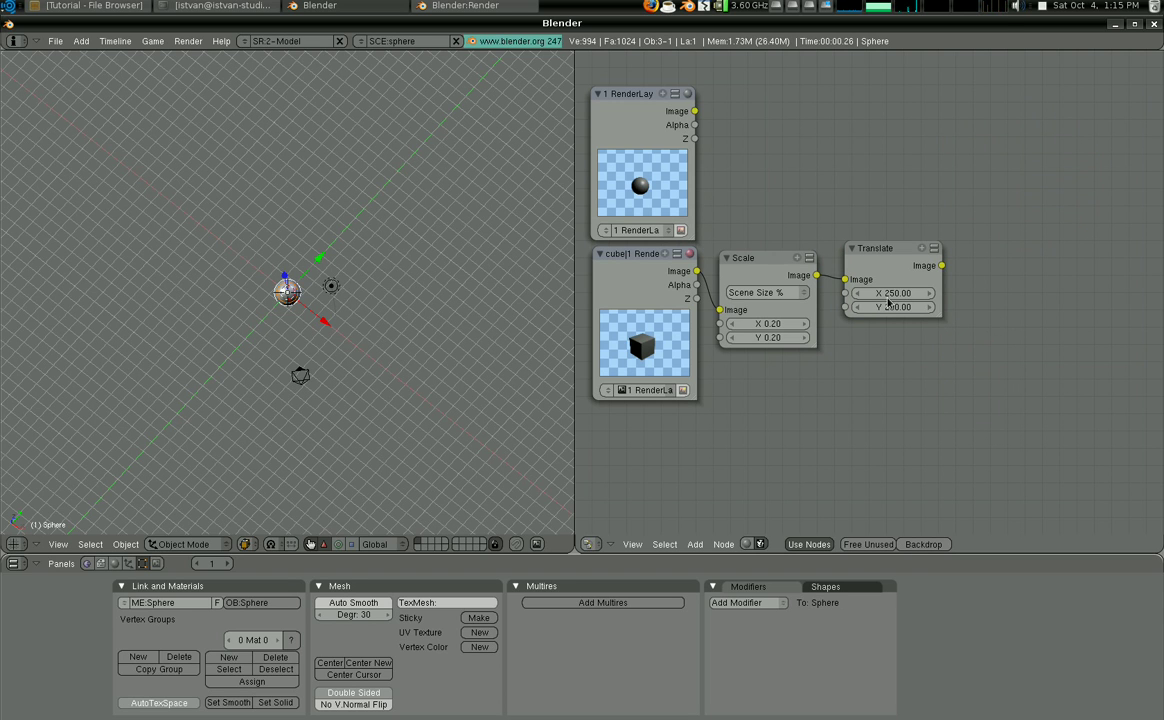
click(697, 545)
Add an AlphaOver node with the sphere render as background and translated cube as foreground.
mouse_move(705, 501)
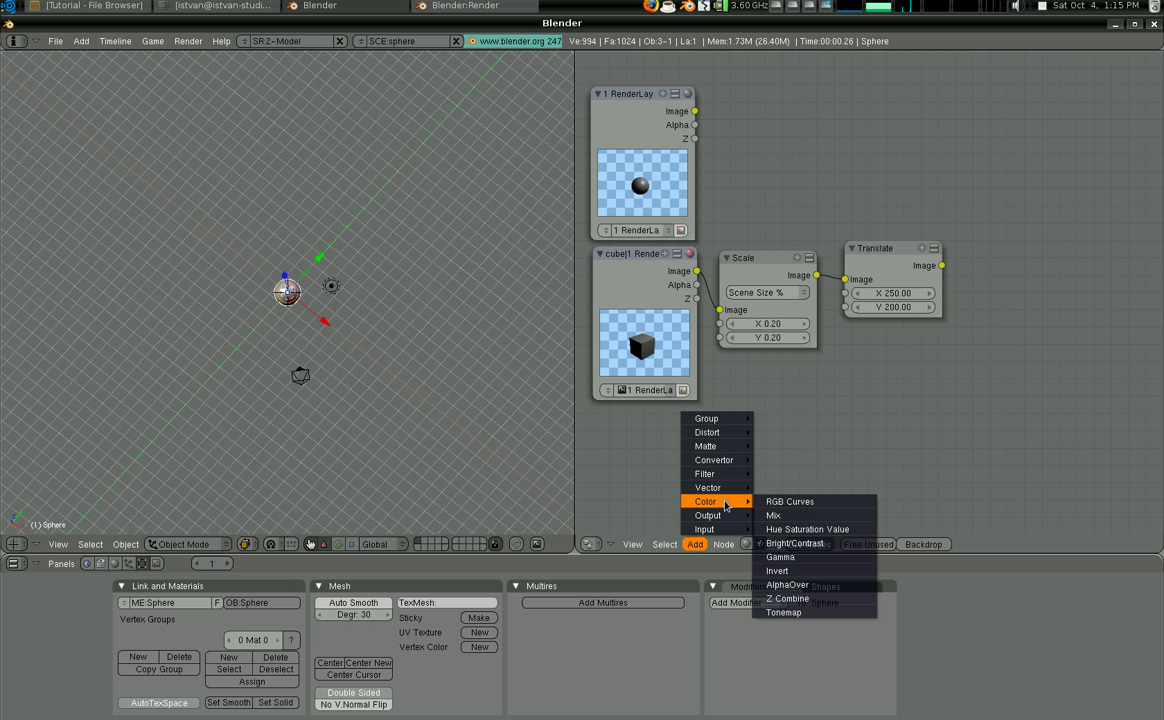
click(789, 570)
scroll(848, 434, down, 3)
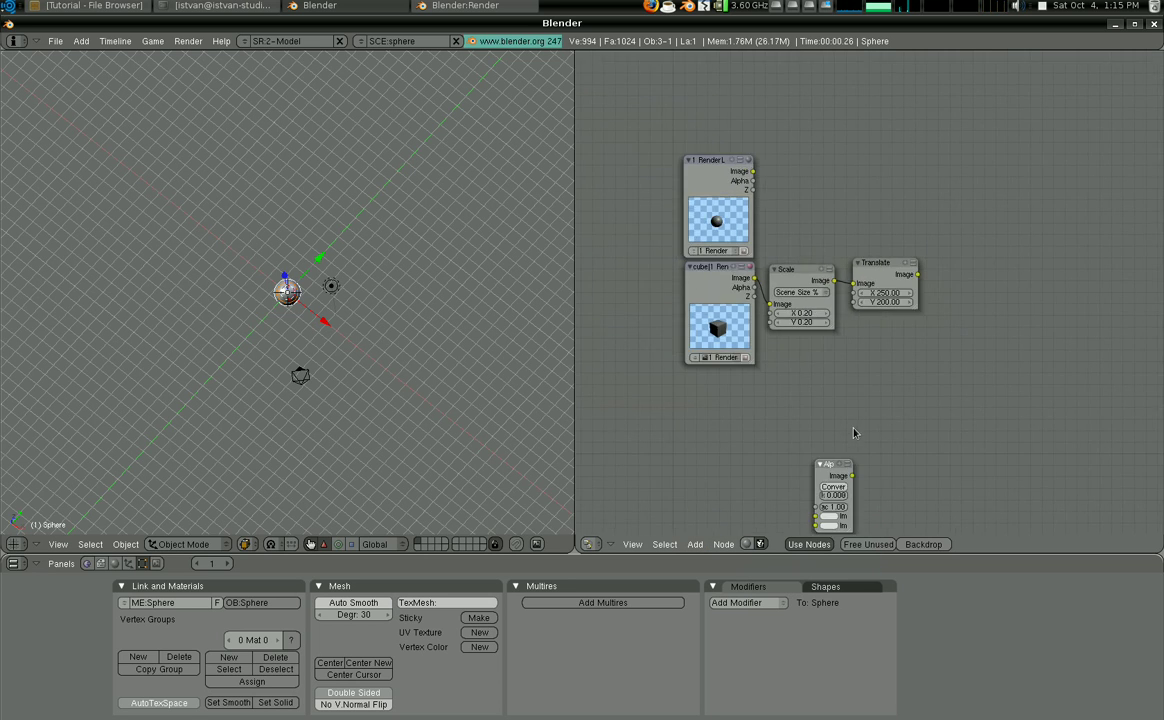
drag(840, 437, 953, 223)
scroll(930, 327, up, 3)
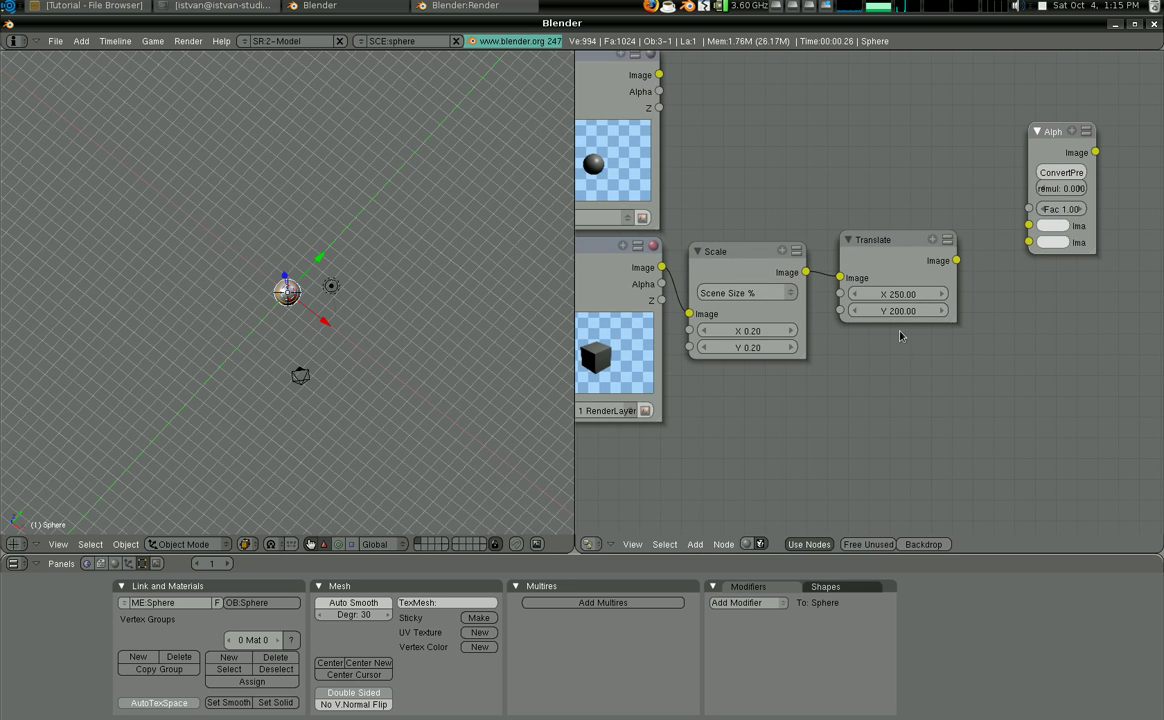
scroll(808, 203, down, 1)
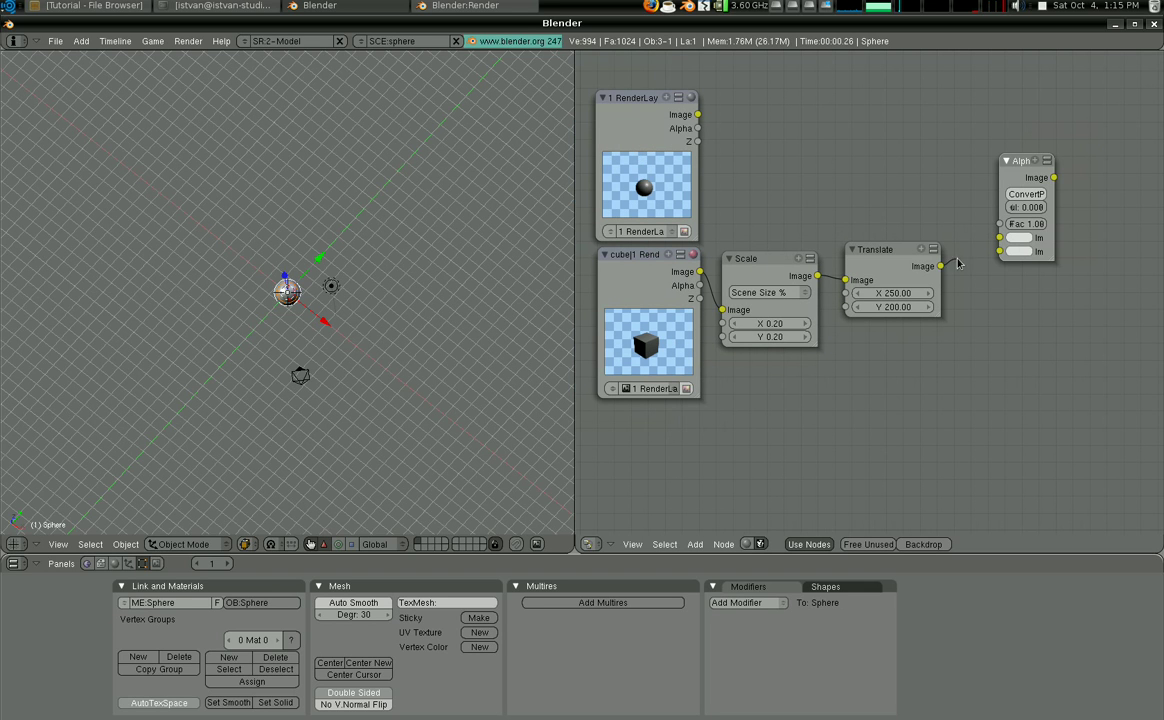
drag(940, 266, 998, 252)
drag(698, 114, 1000, 238)
Add a Composite output node beside the AlphaOver node.
click(695, 543)
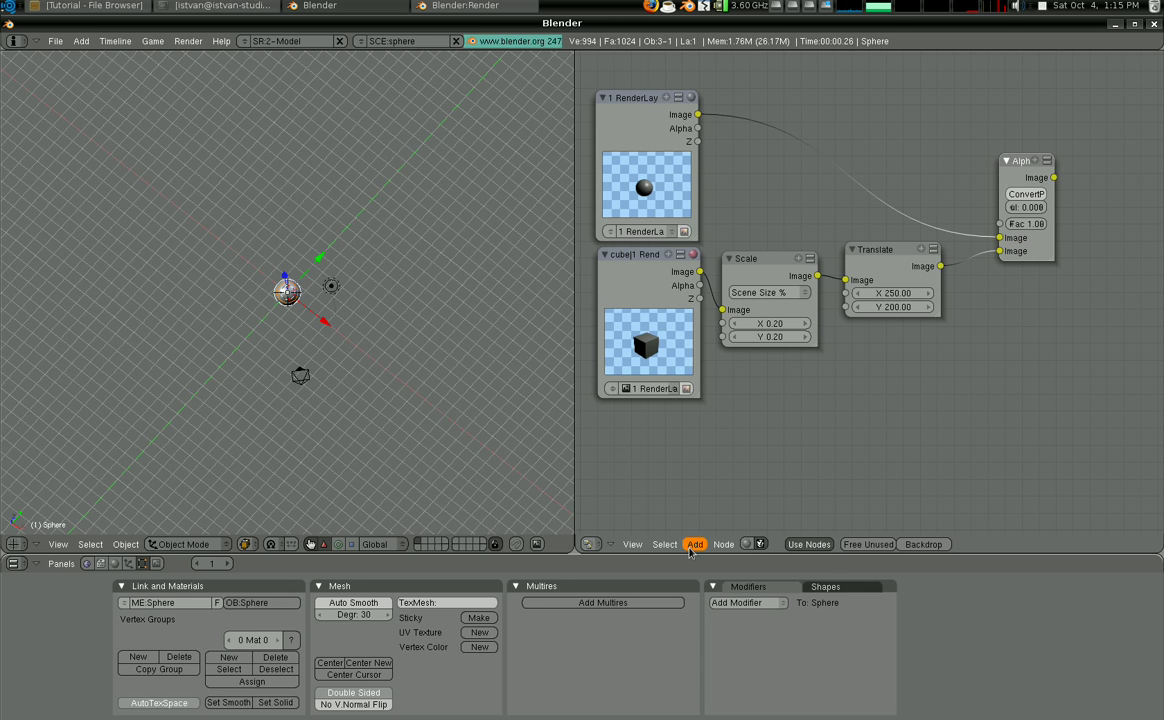
mouse_move(720, 515)
click(785, 514)
click(1081, 172)
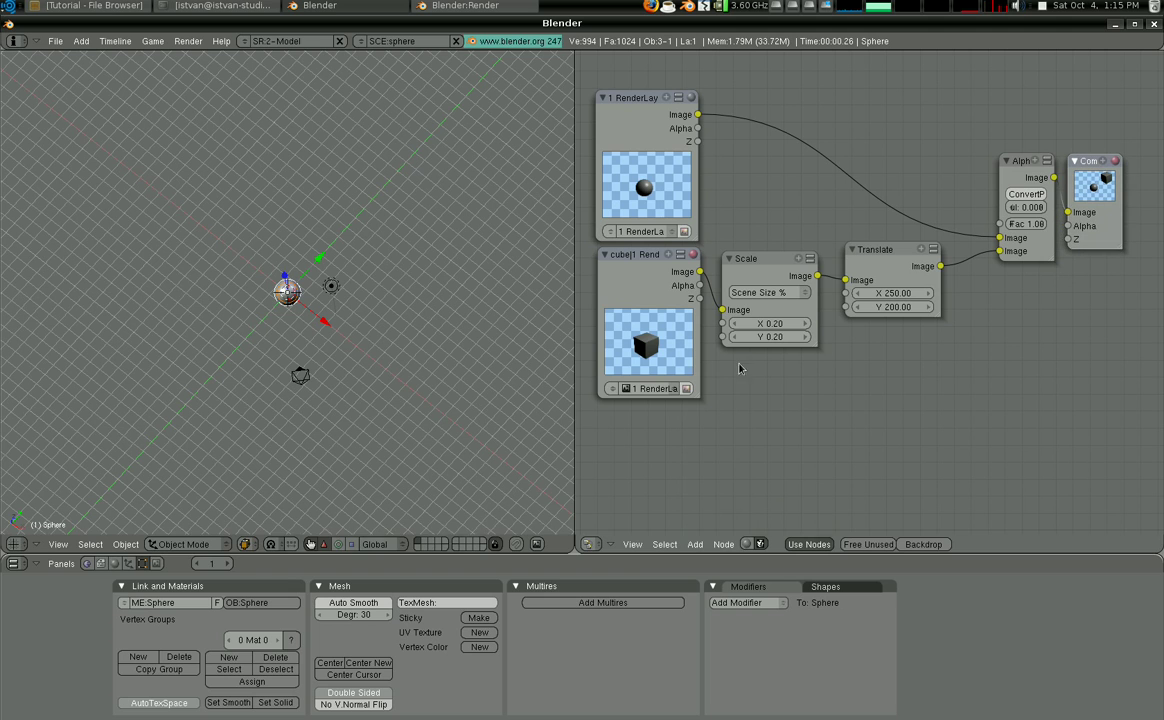
Enable Do Composite in the render settings and render the composited frame.
click(156, 563)
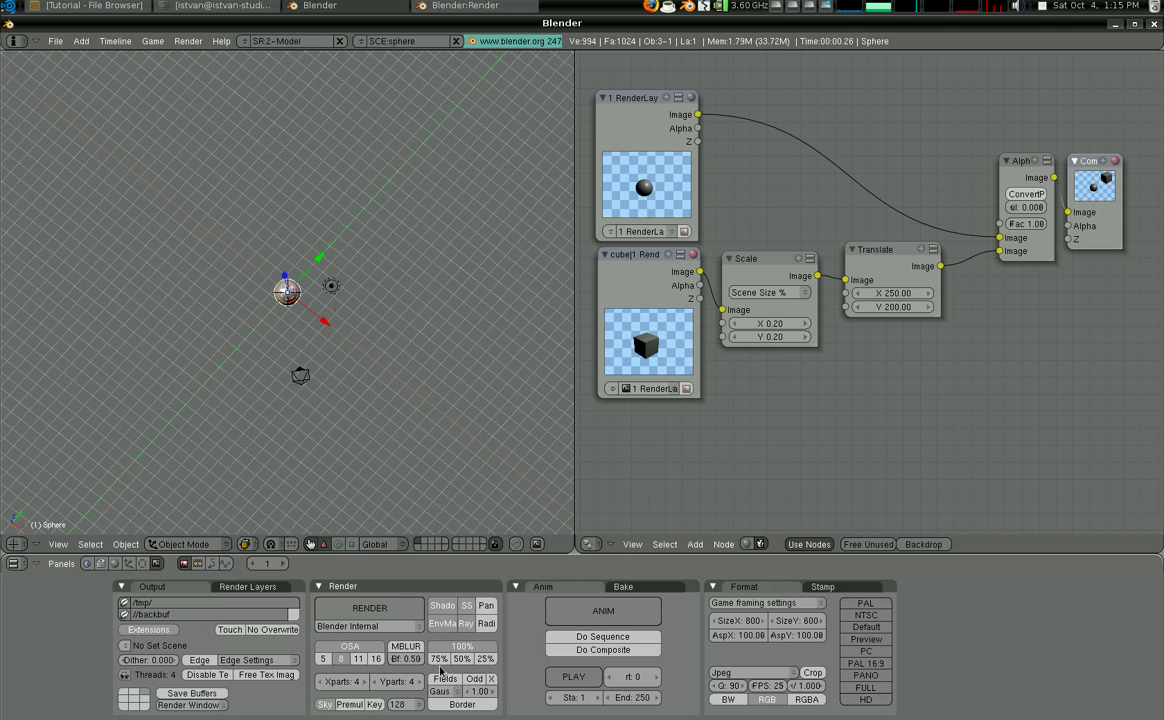
click(592, 650)
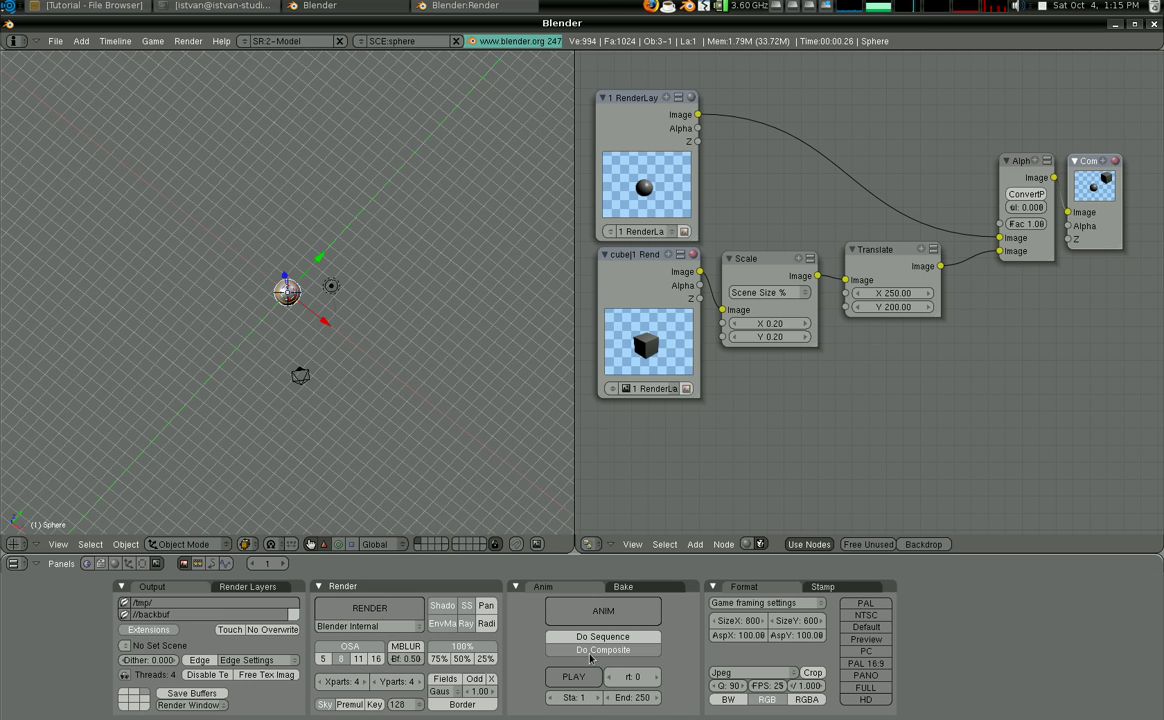
click(369, 608)
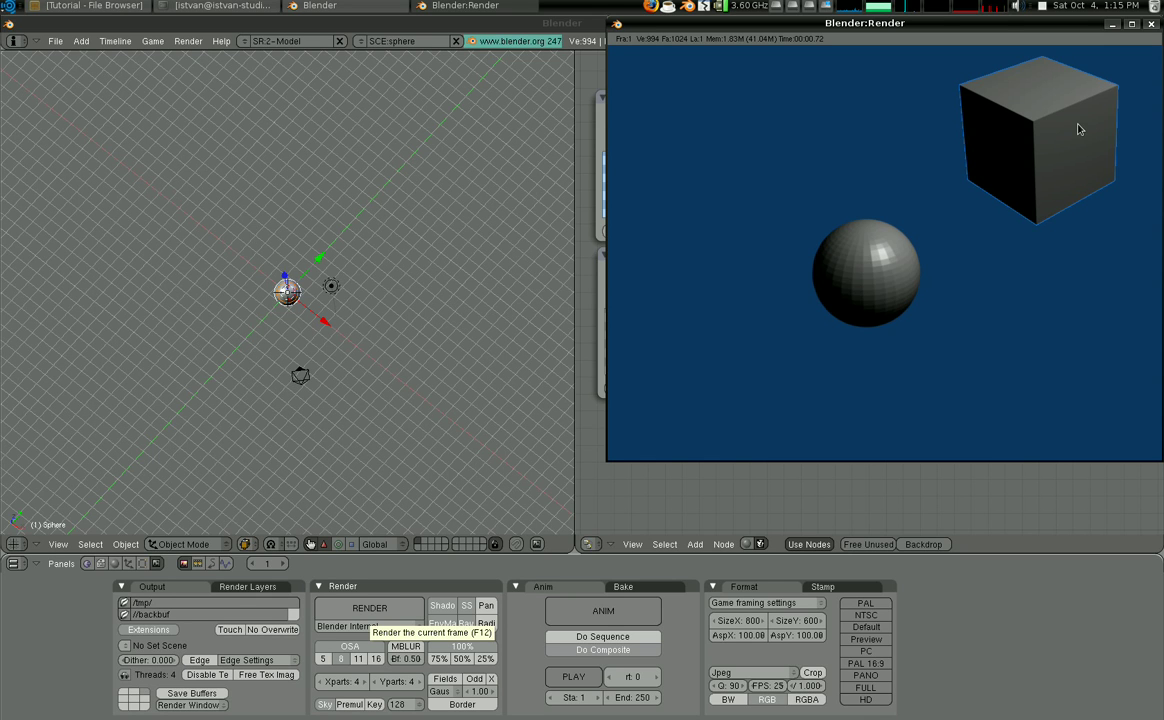
click(1152, 25)
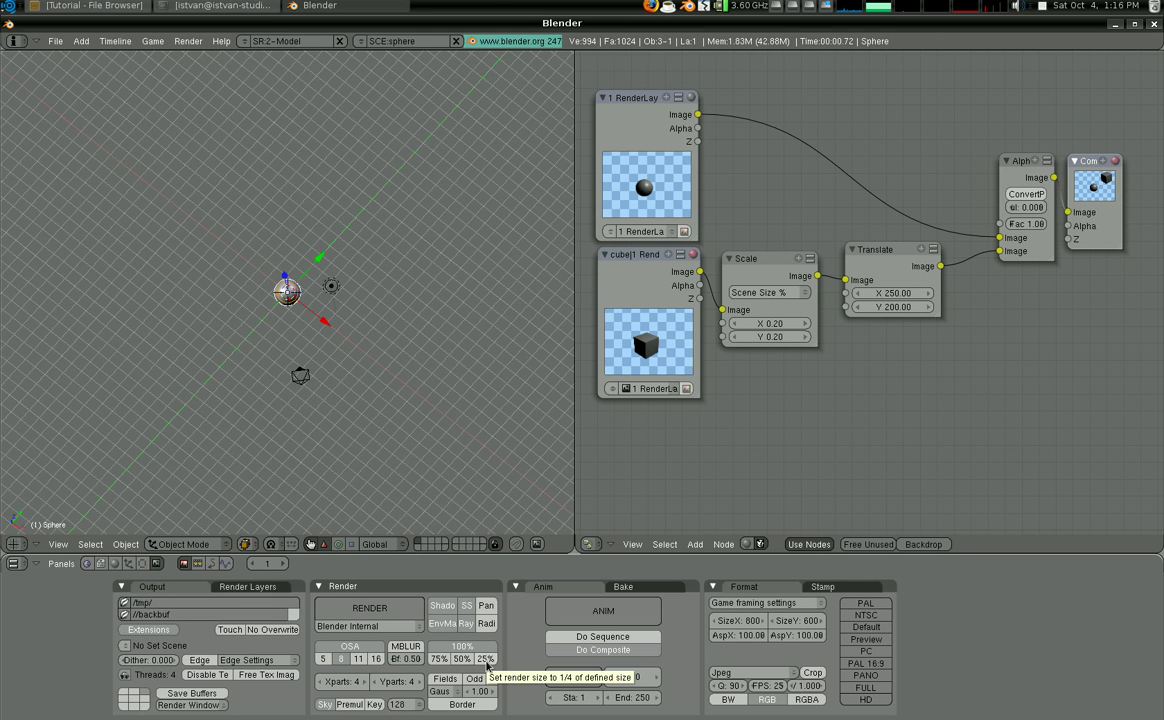
click(369, 608)
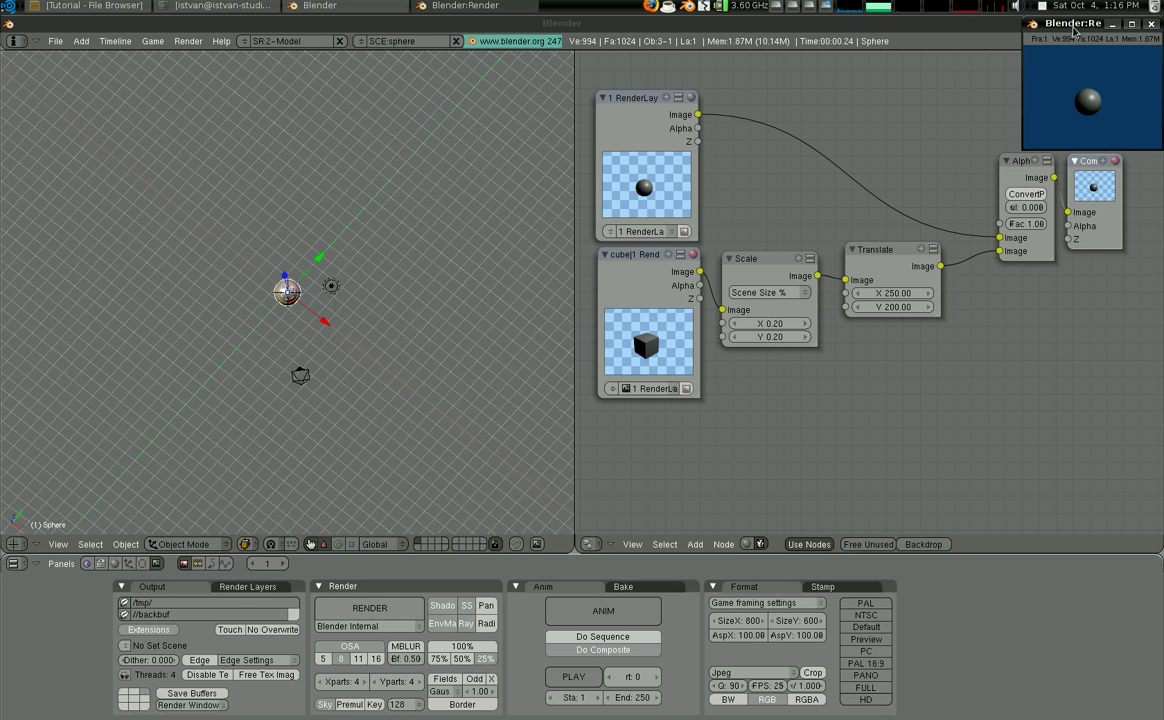
drag(1071, 28, 652, 208)
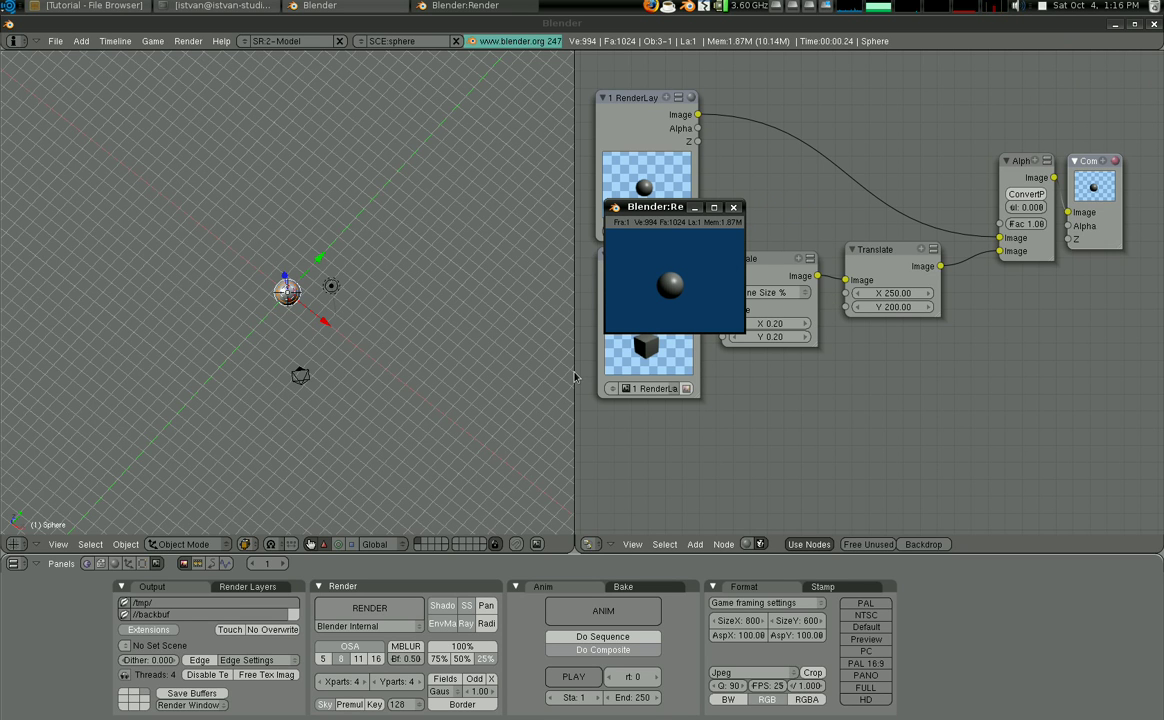
click(733, 207)
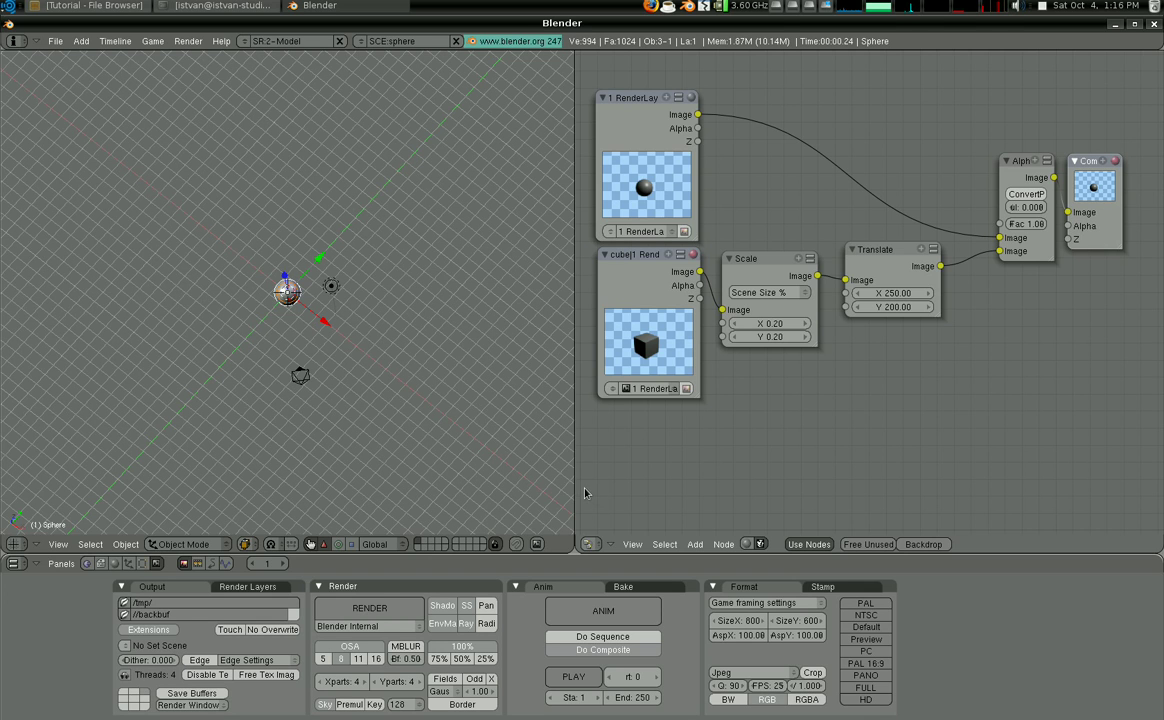
key(F12)
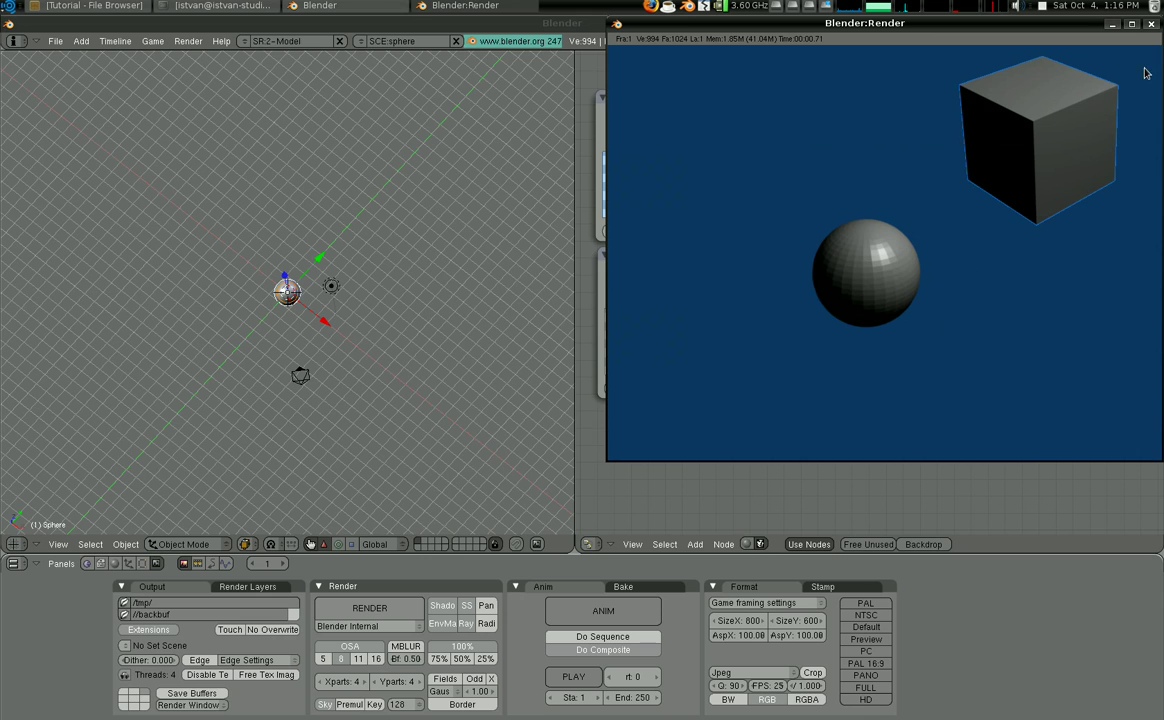
key(Escape)
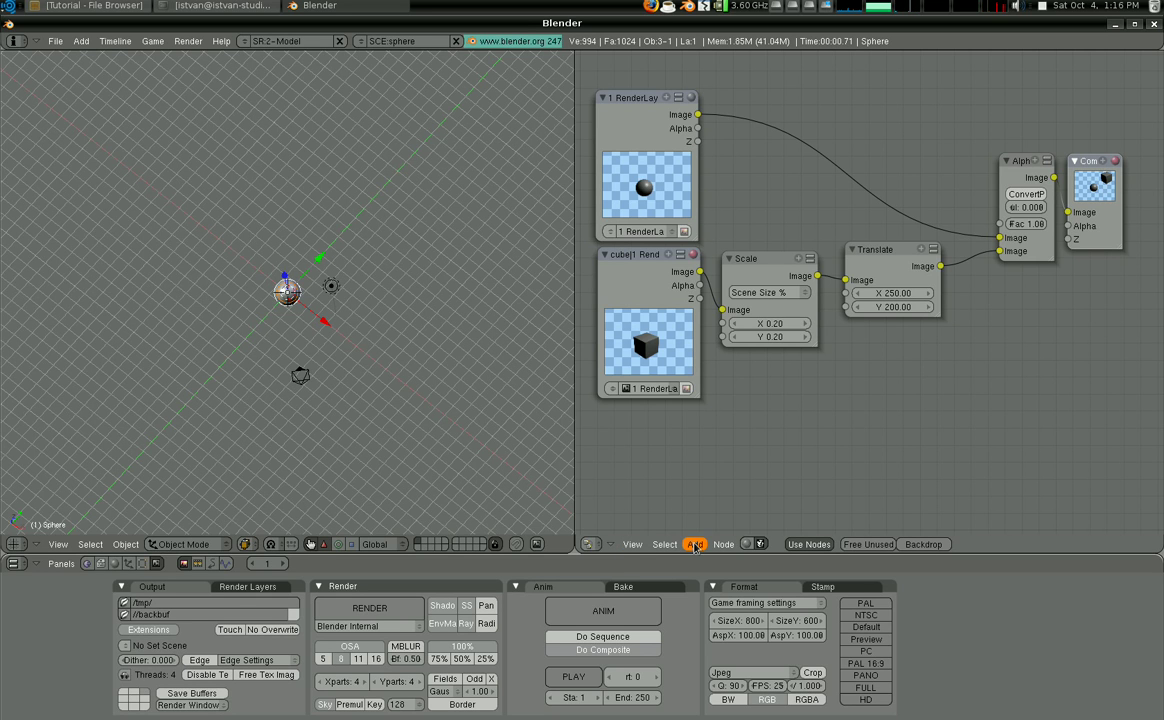
Add a Time node (frames 1–250) above the tree and bend its curve to rise steeply early.
click(695, 544)
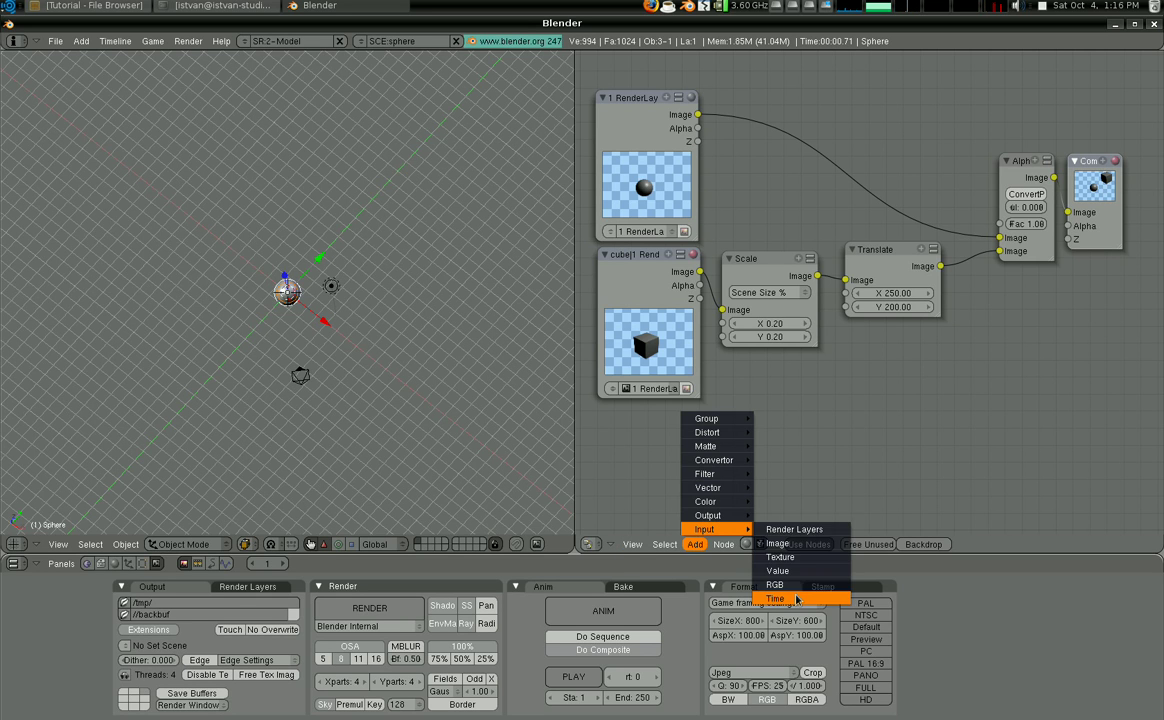
scroll(826, 429, down, 2)
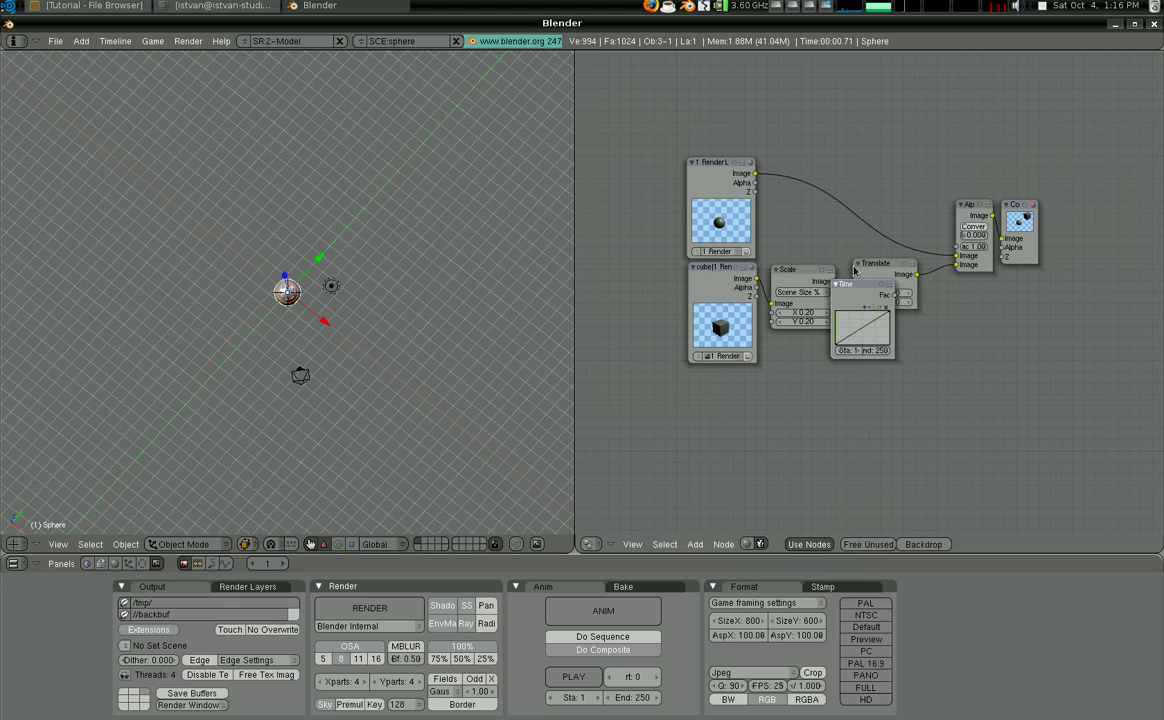
click(879, 114)
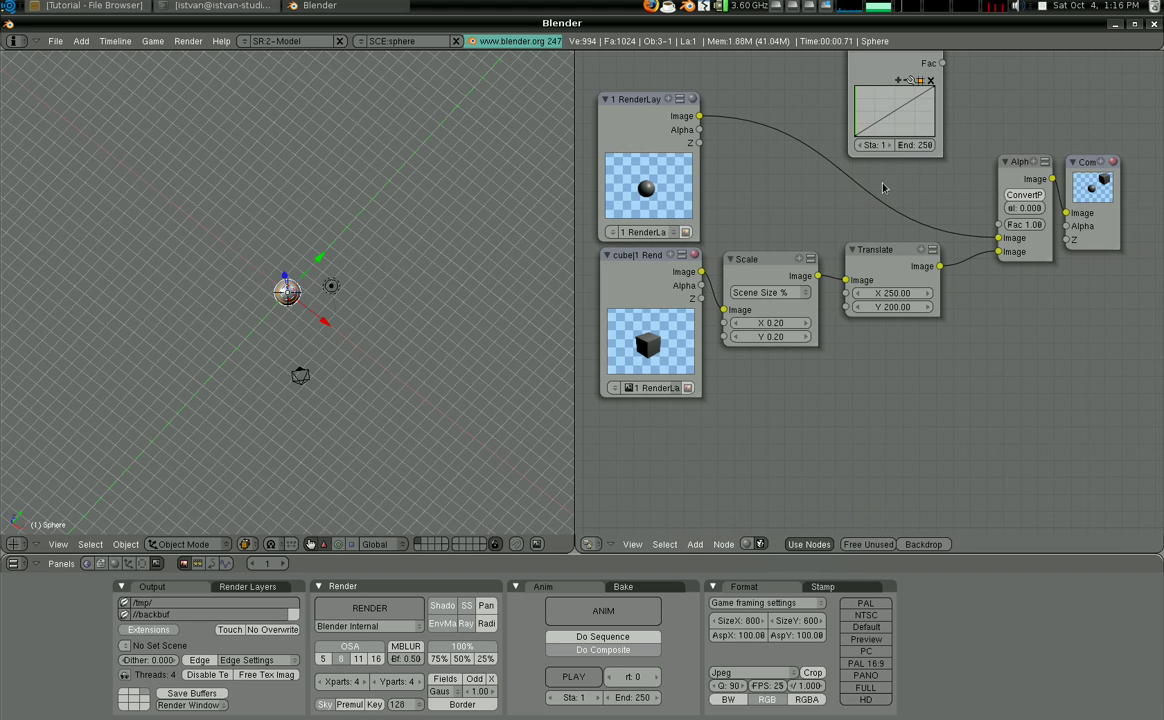
scroll(890, 200, up, 2)
middle_drag(885, 220, 884, 229)
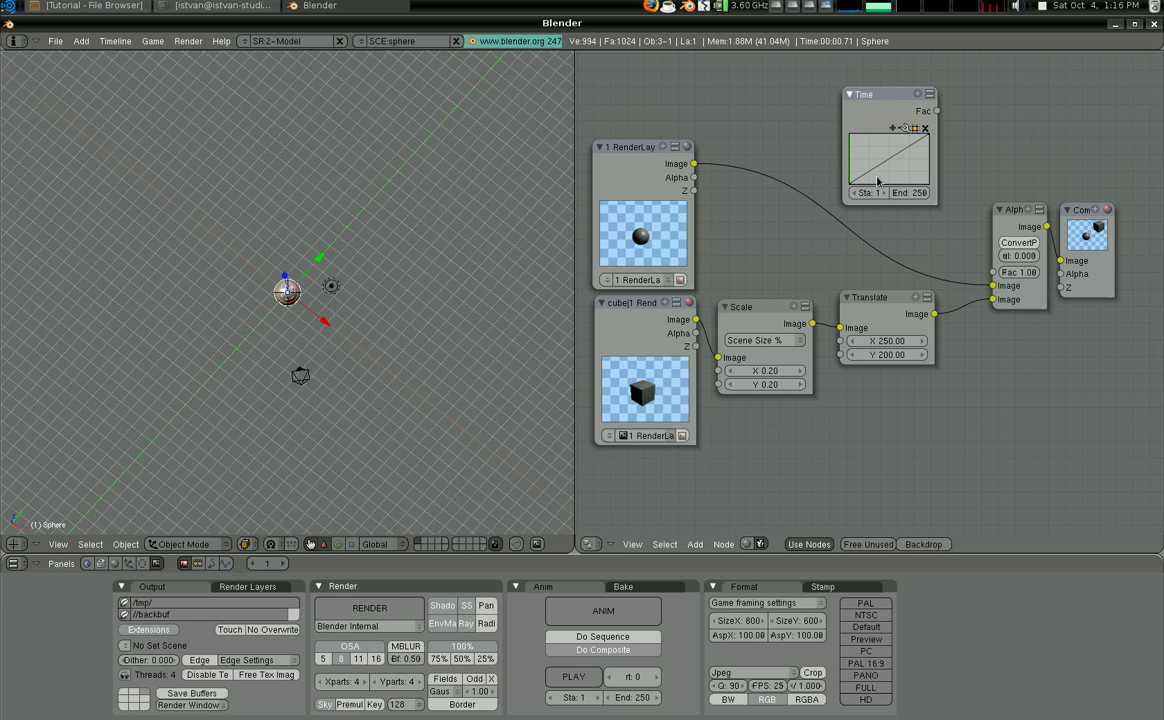
mouse_move(865, 175)
mouse_down()
mouse_move(877, 138)
mouse_move(868, 159)
mouse_up()
drag(869, 179, 870, 165)
drag(875, 140, 985, 273)
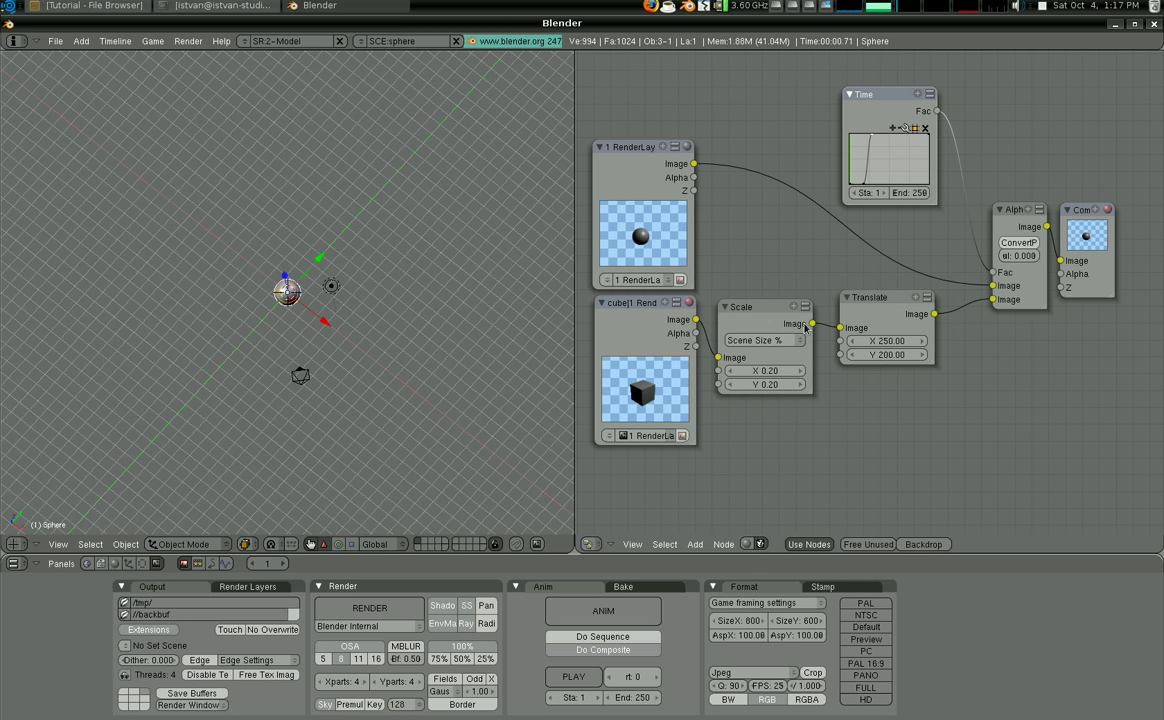
Set the output format to AVI Jpeg and start rendering the animation with ANIM.
click(752, 672)
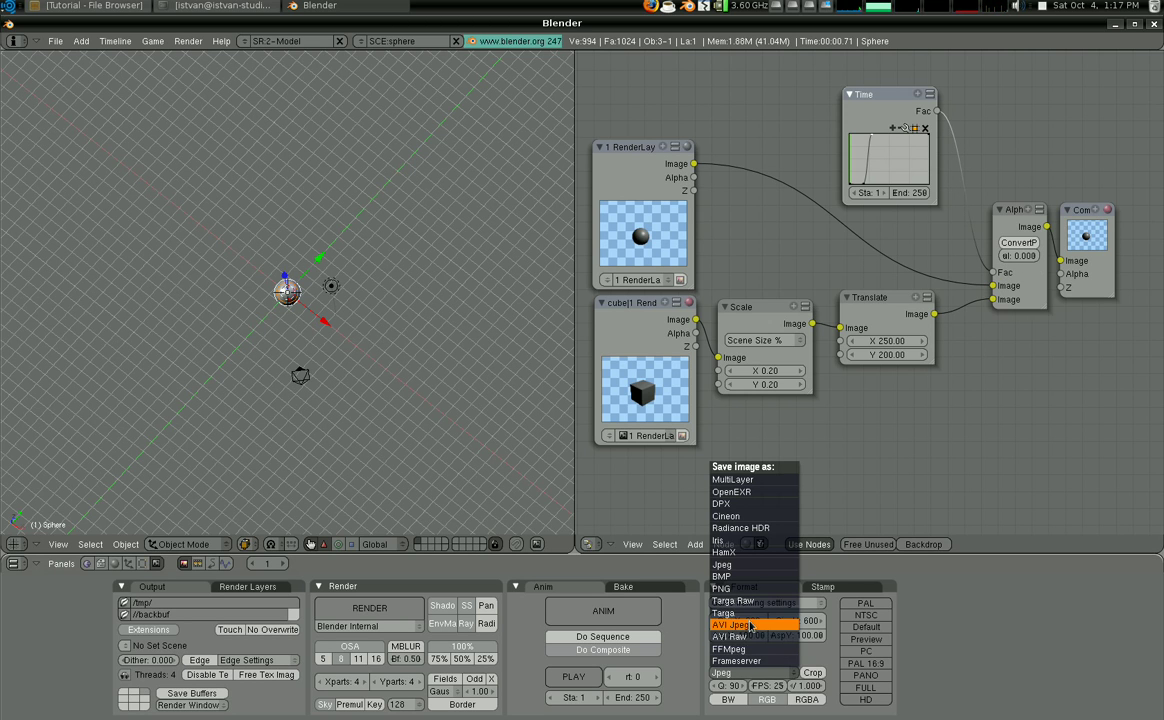
click(750, 625)
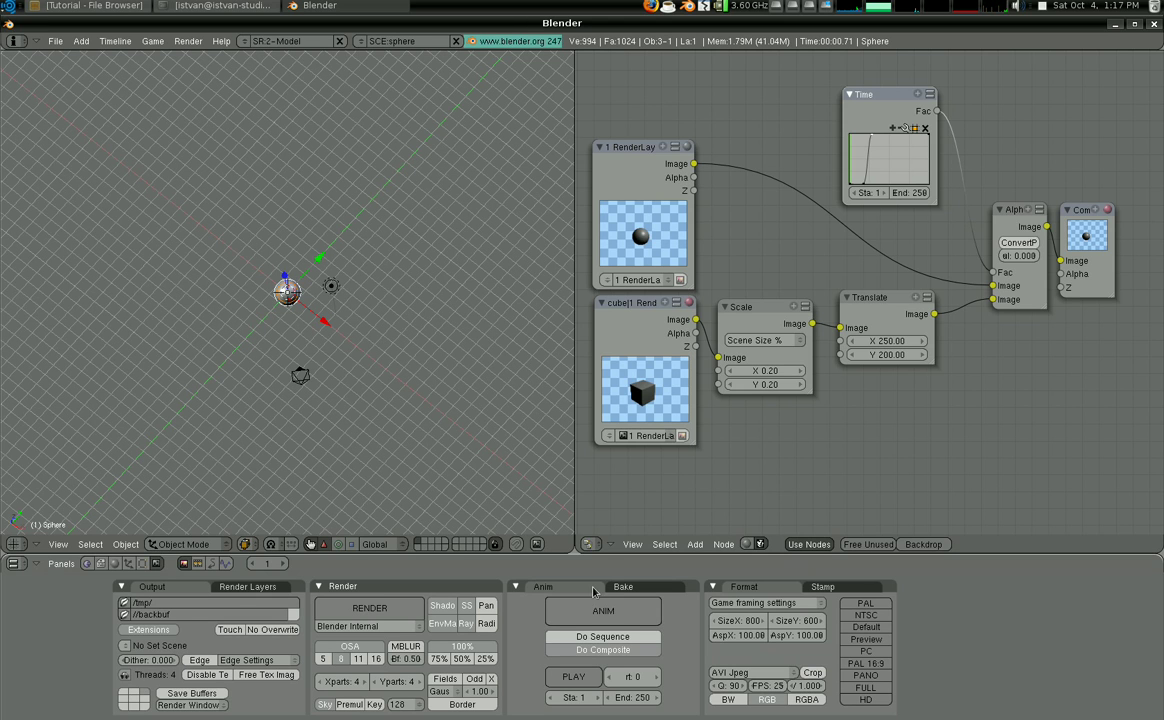
click(595, 620)
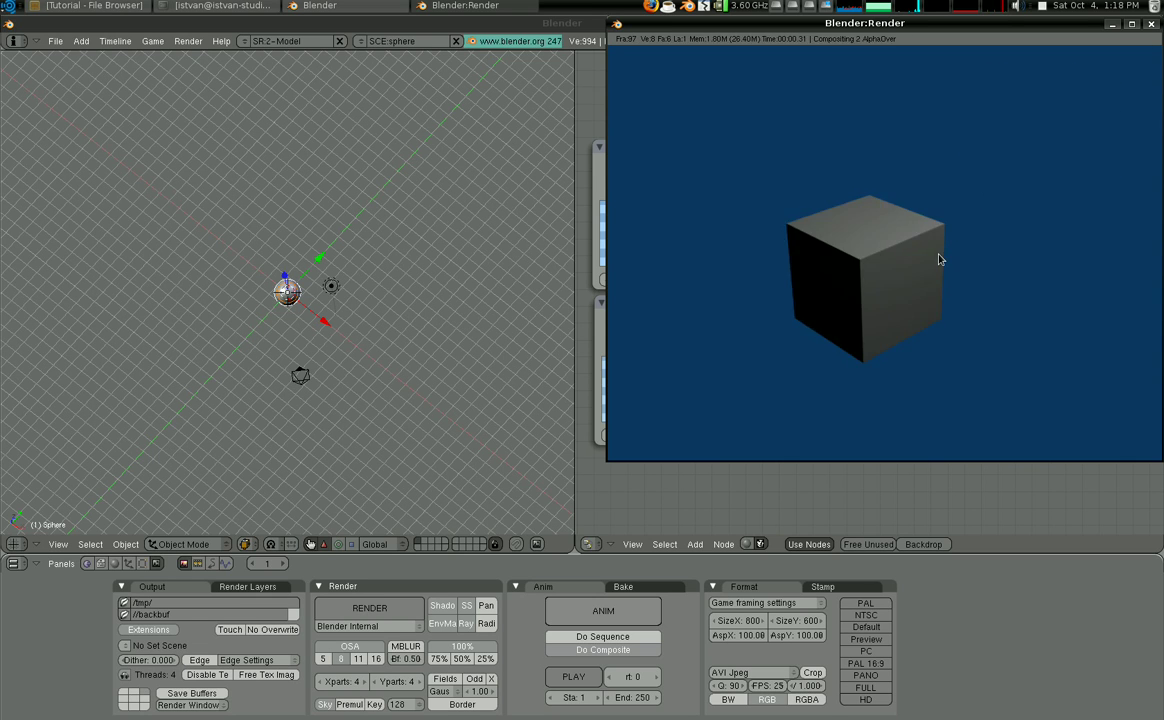
Stop the animation render, play back the rendered AVI, then close the player.
key(Escape)
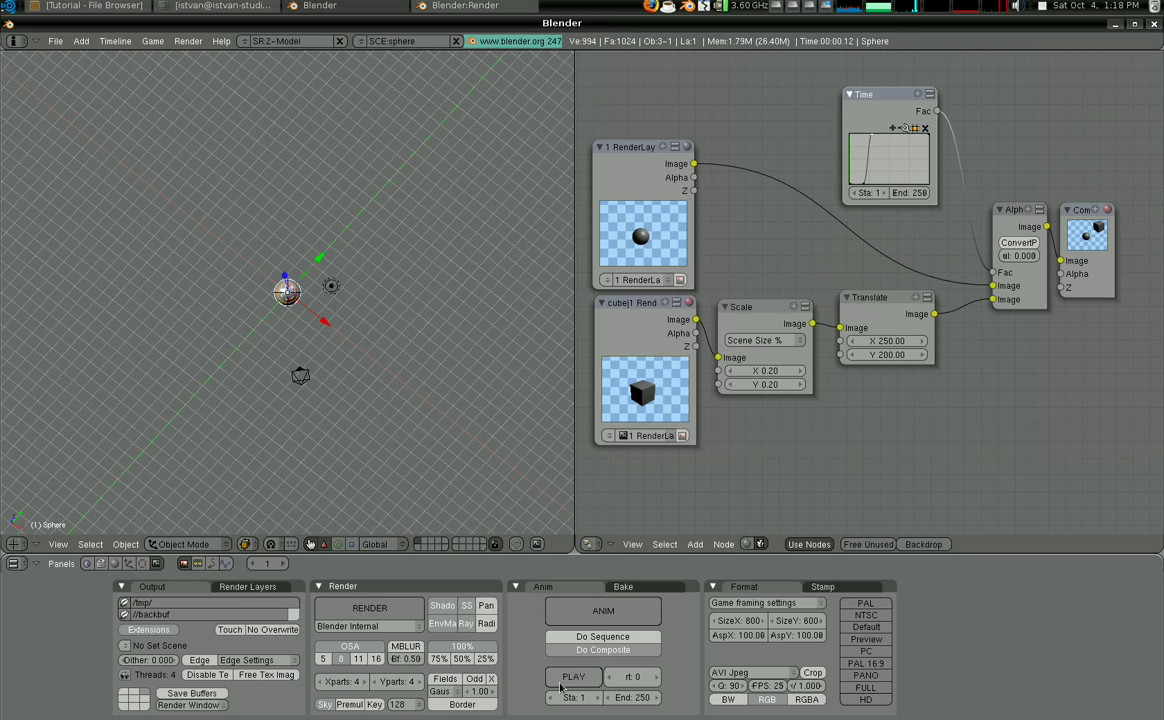
key(ctrl+F11)
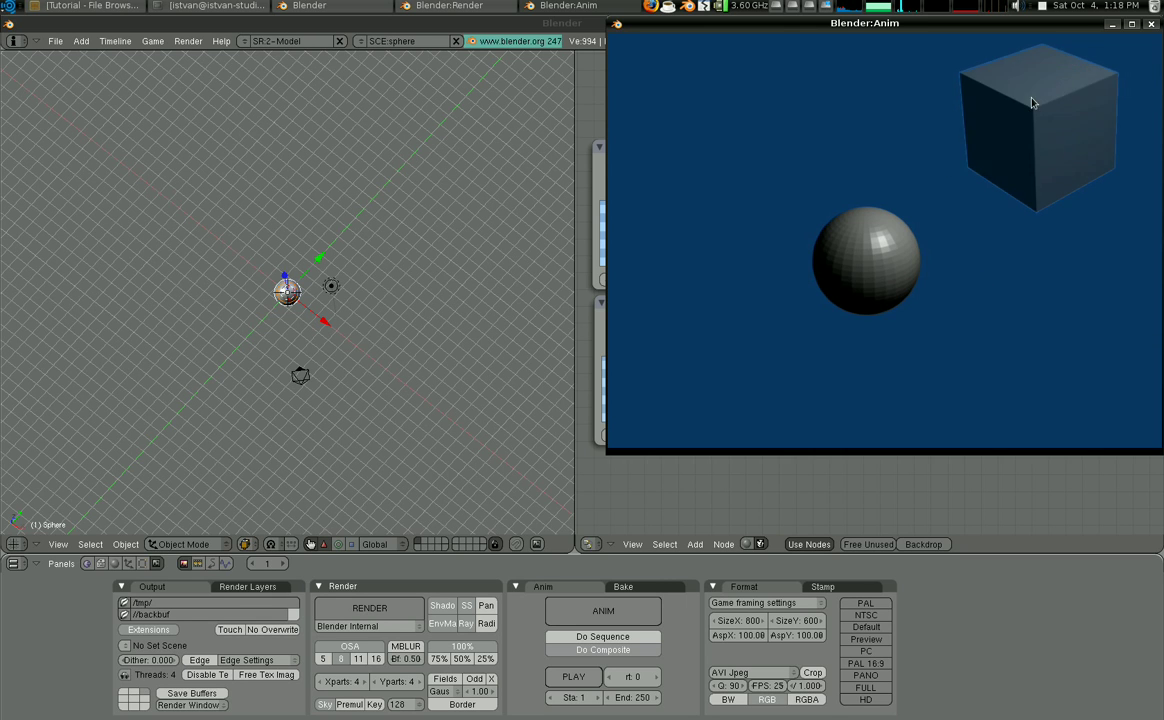
key(Escape)
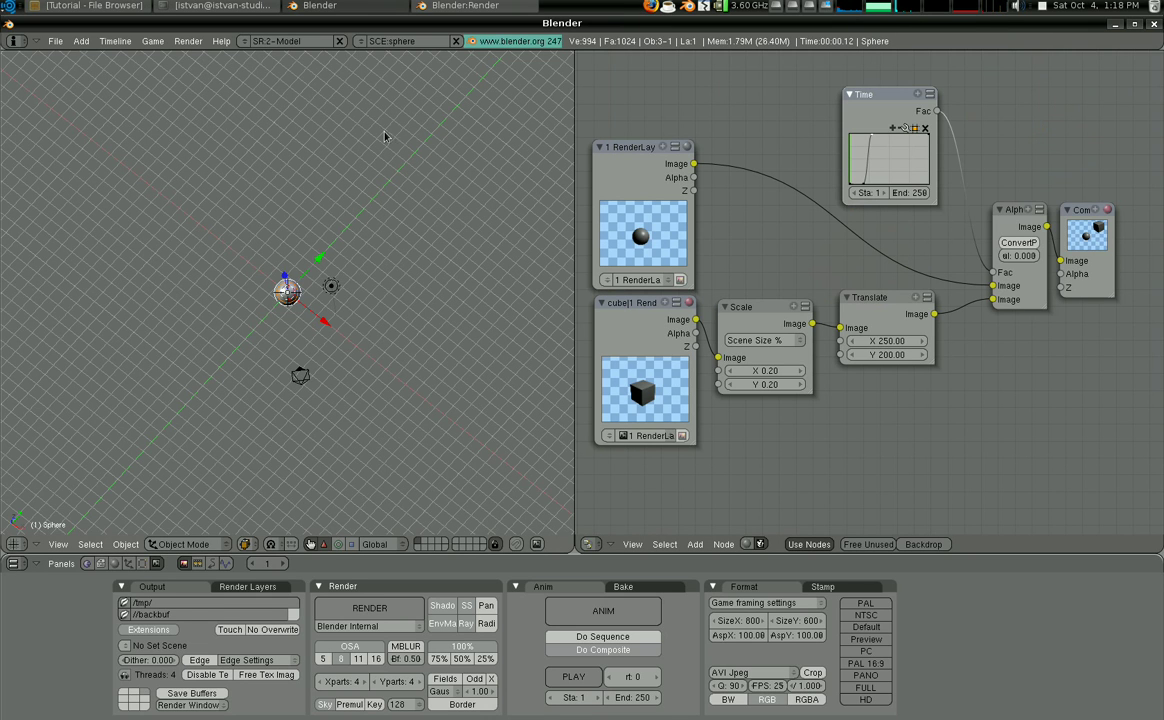
Switch to the cube scene and show its World settings.
click(361, 41)
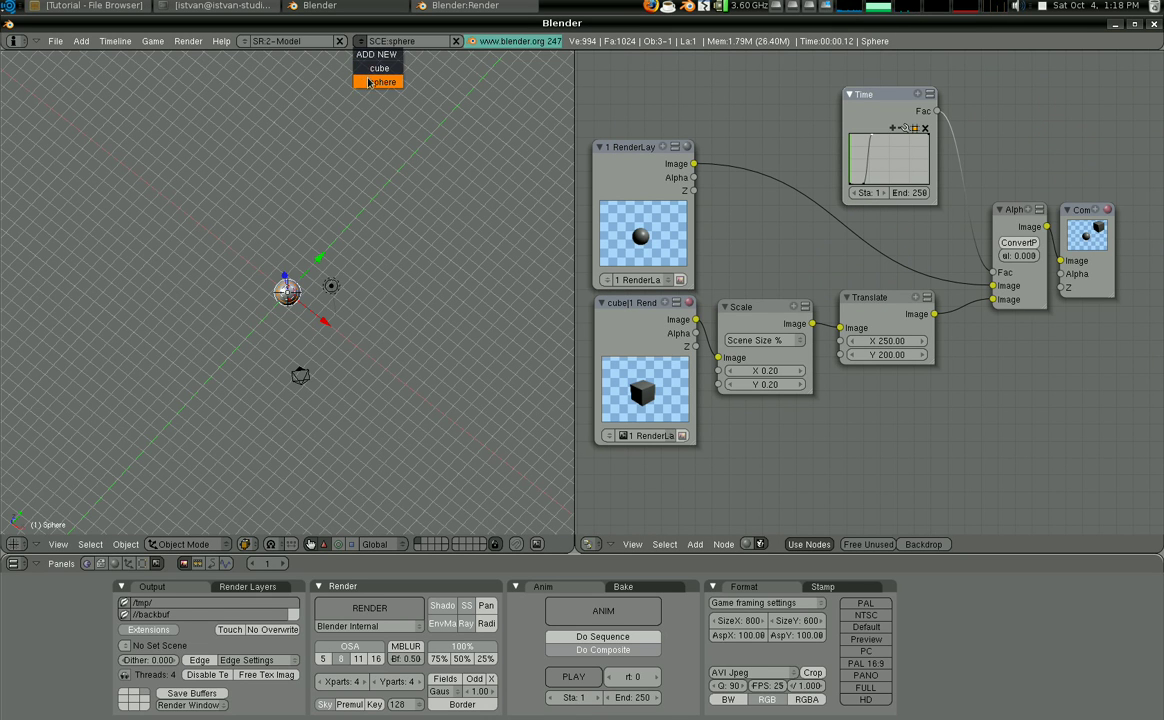
click(379, 68)
click(214, 565)
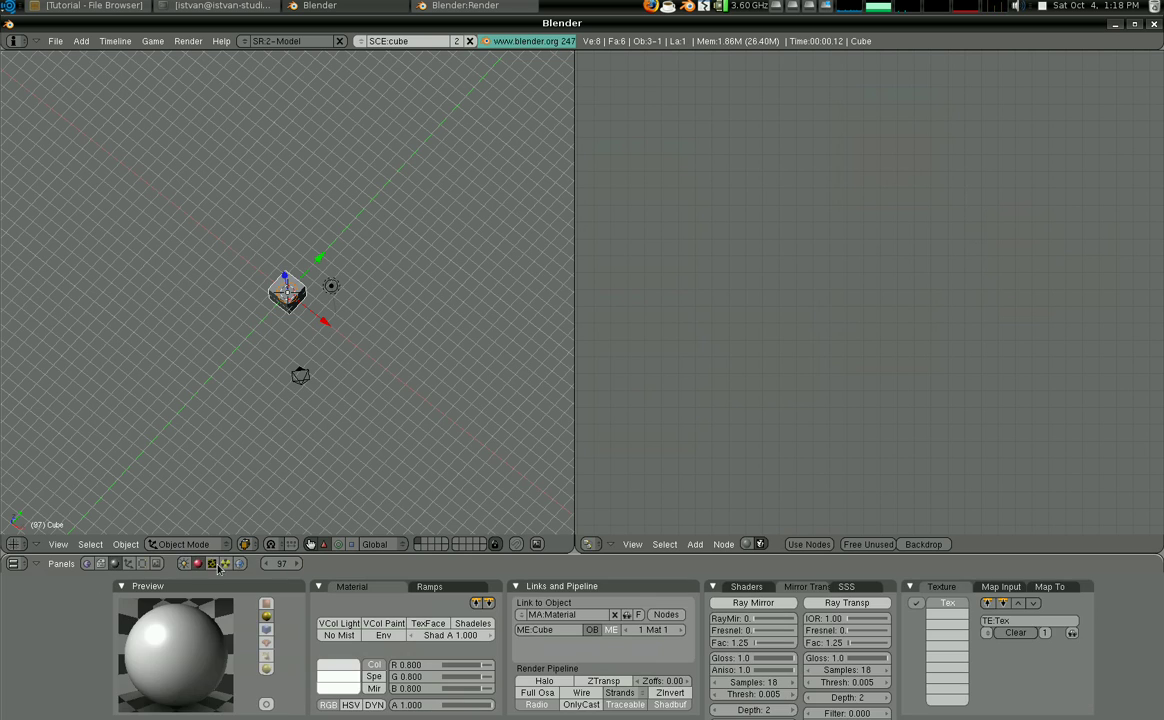
click(239, 563)
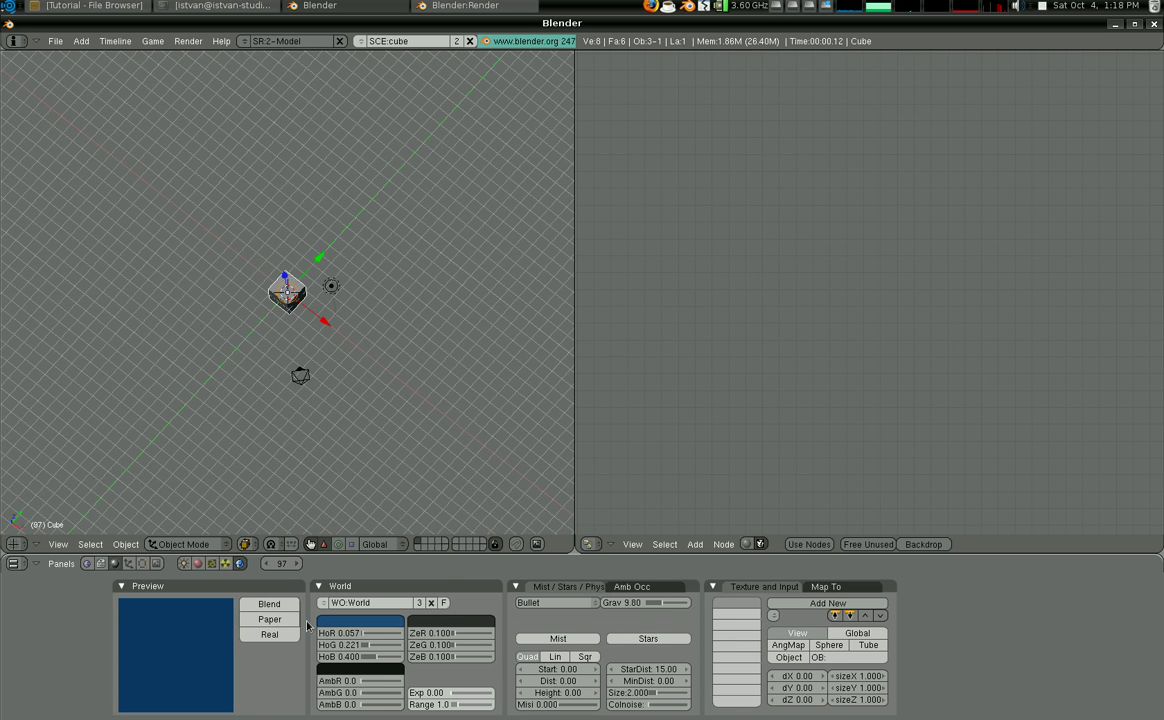
Set the cube scene's World horizon colour to white.
click(340, 622)
click(423, 491)
click(370, 622)
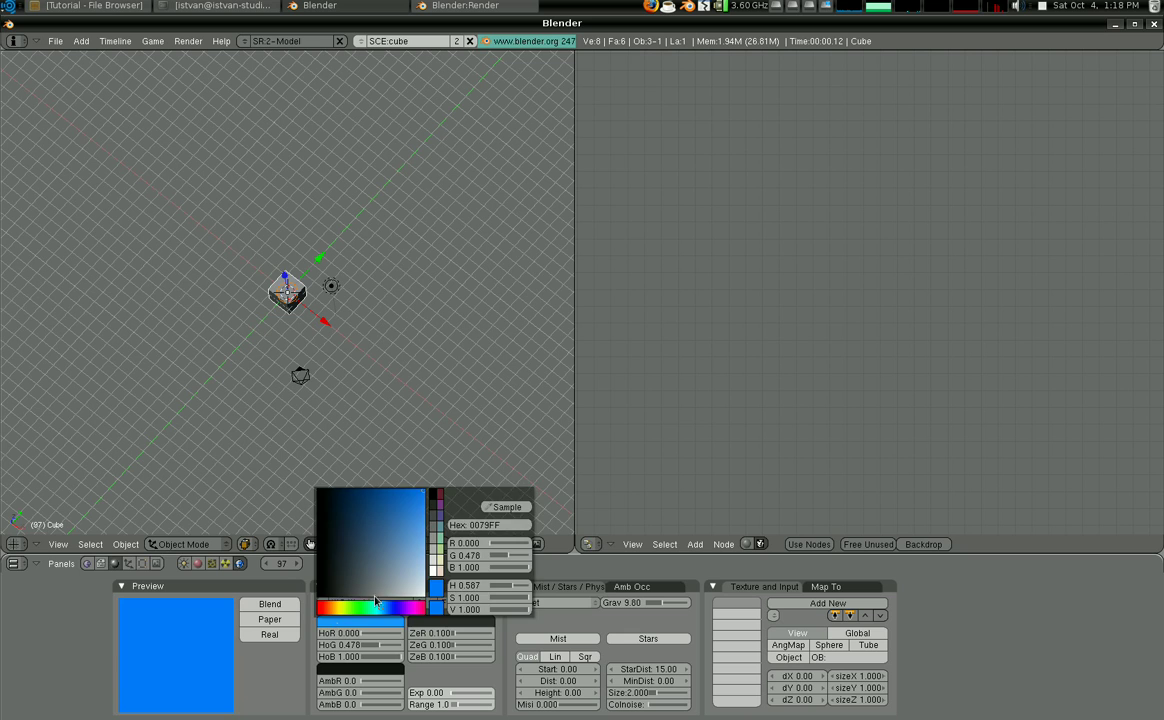
click(393, 572)
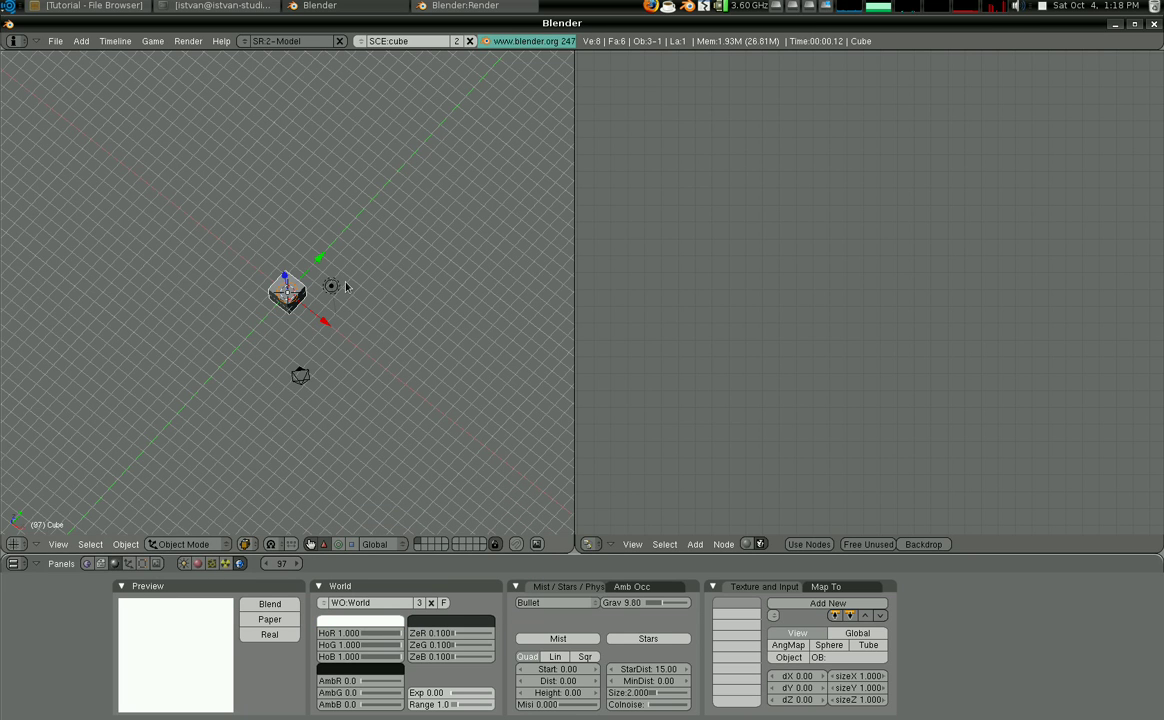
Keep the 2-Model screen layout and return to the sphere scene.
click(241, 42)
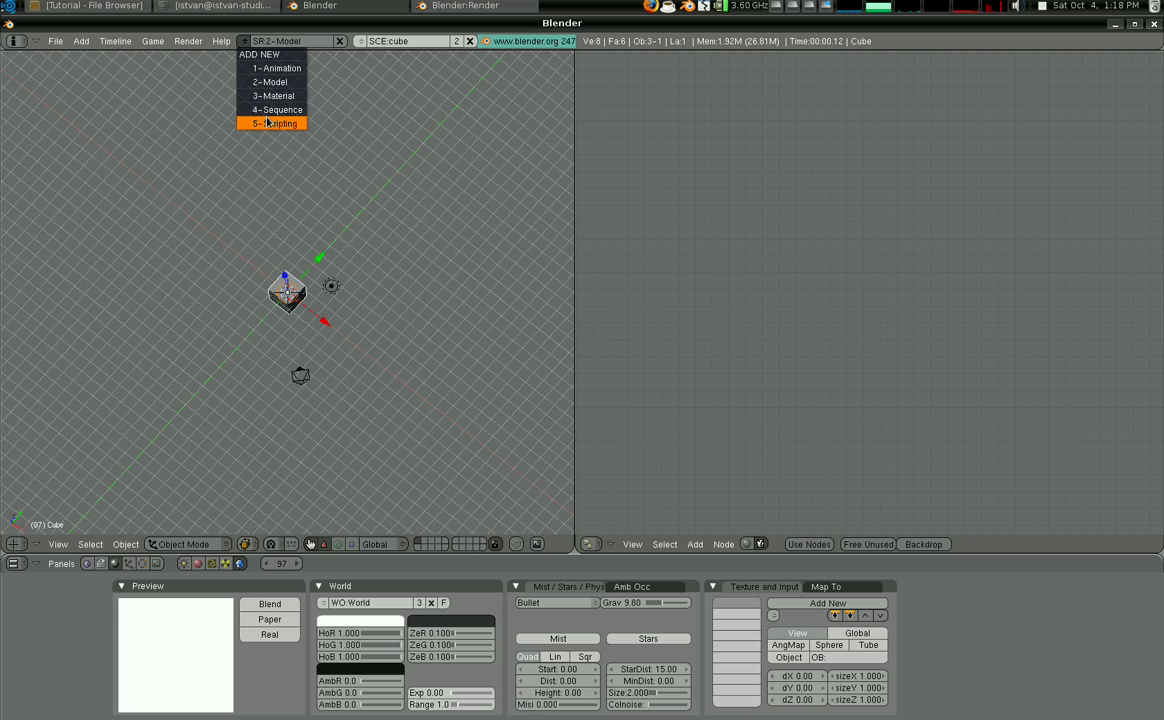
click(289, 82)
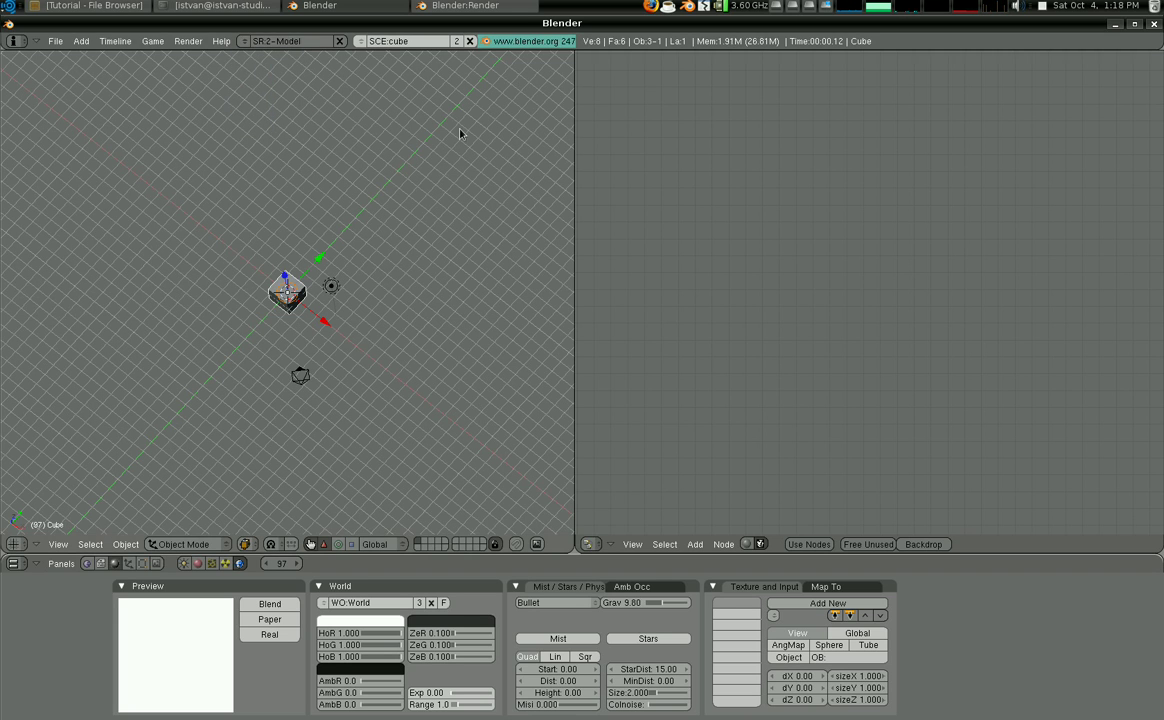
click(360, 41)
click(375, 82)
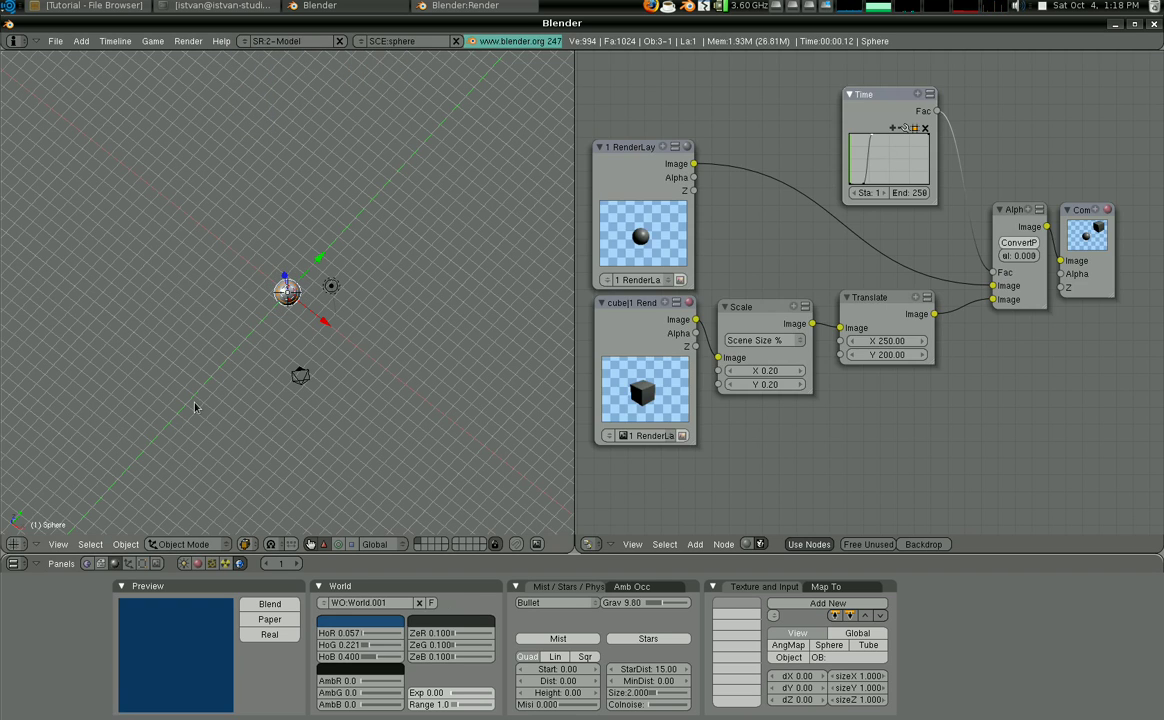
Render the current frame of the composite and close the result.
click(156, 563)
click(369, 608)
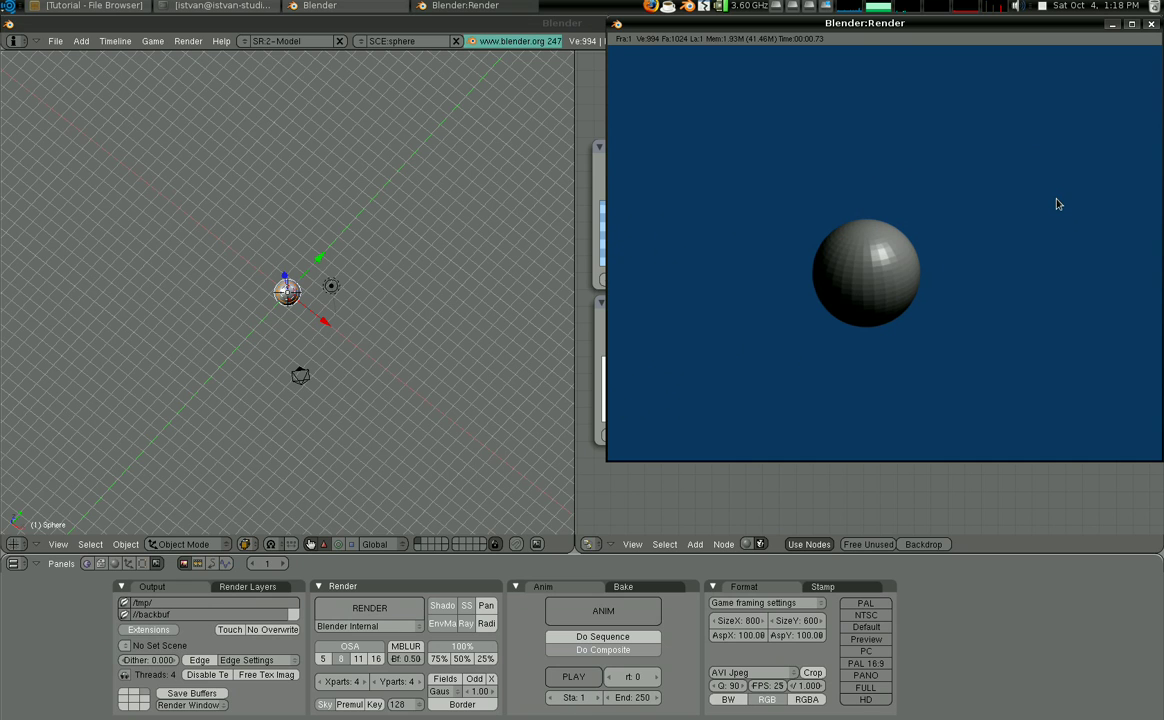
key(Escape)
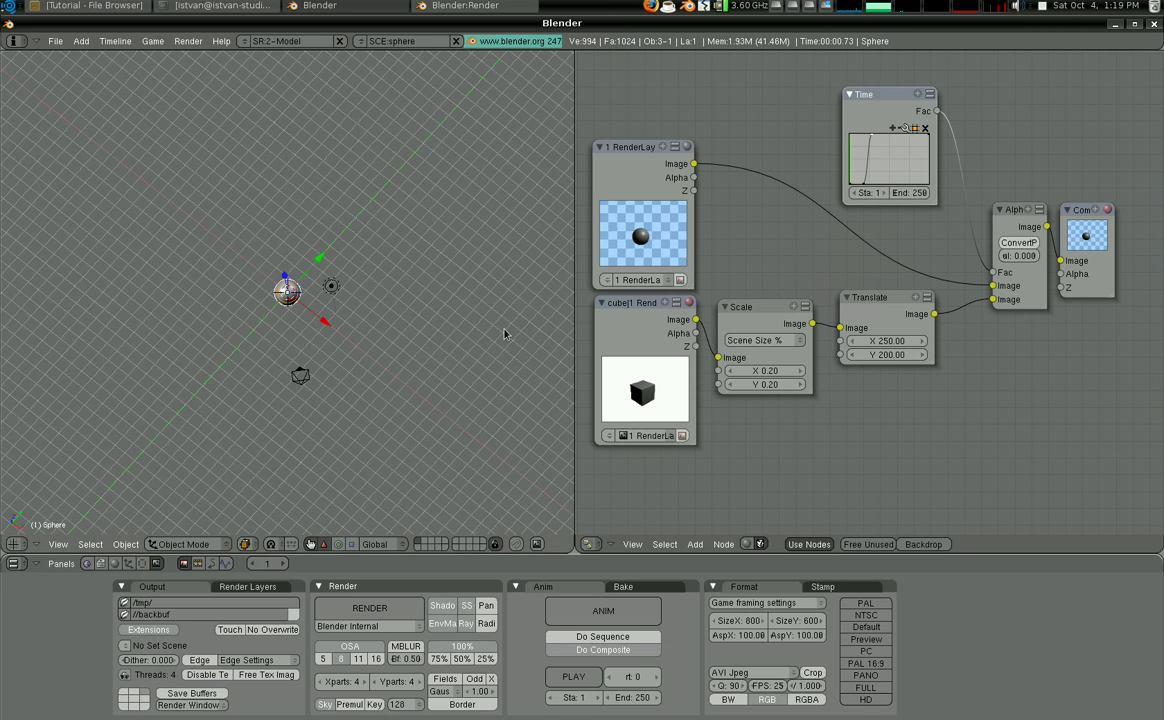
Set the current frame to 250 and render it with F12, showing the cube over the sphere.
click(267, 563)
text(879)
key(Return)
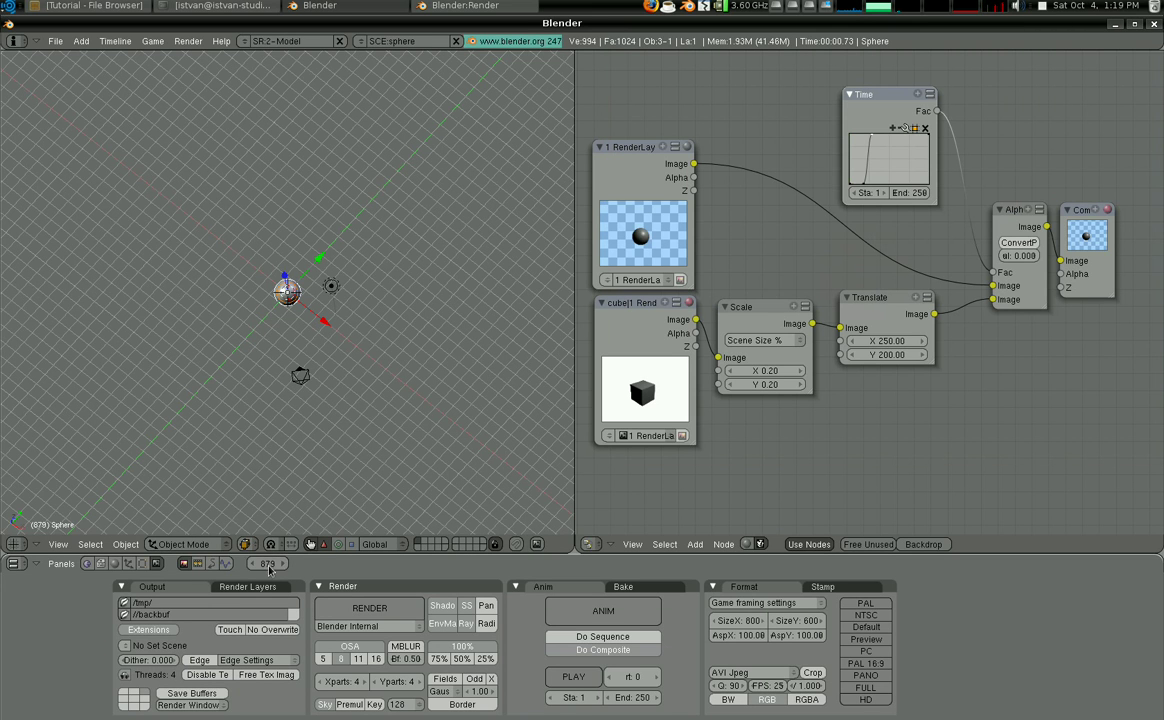
text(250)
key(Return)
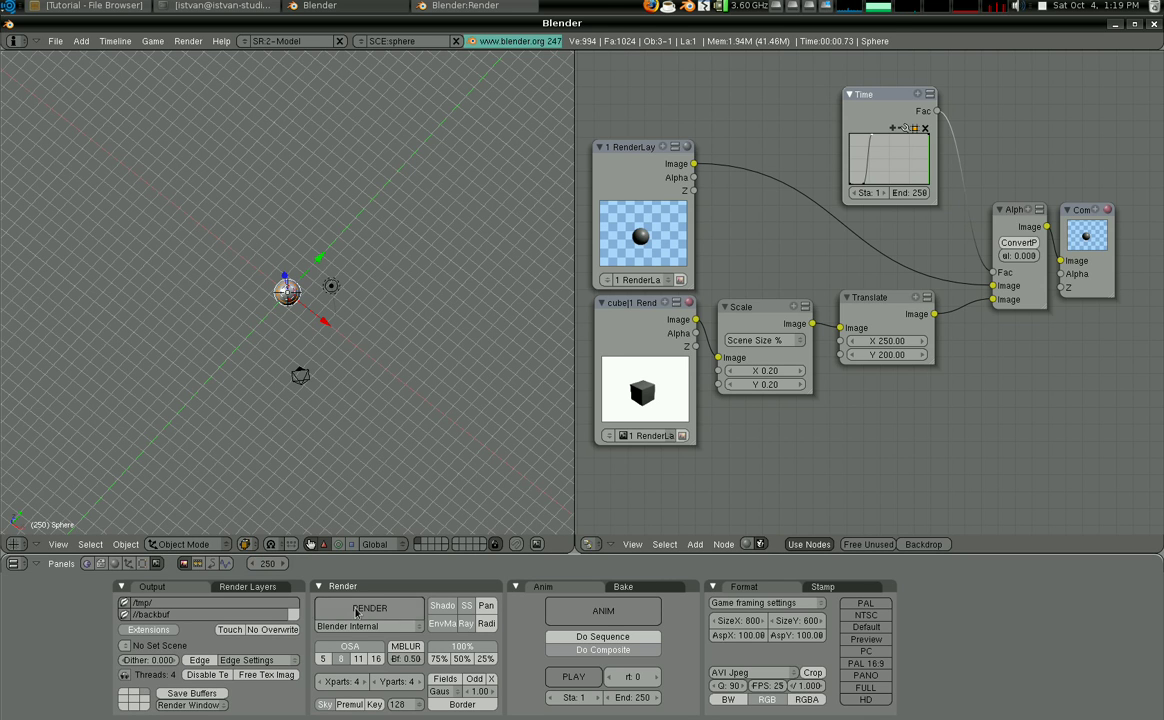
key(F12)
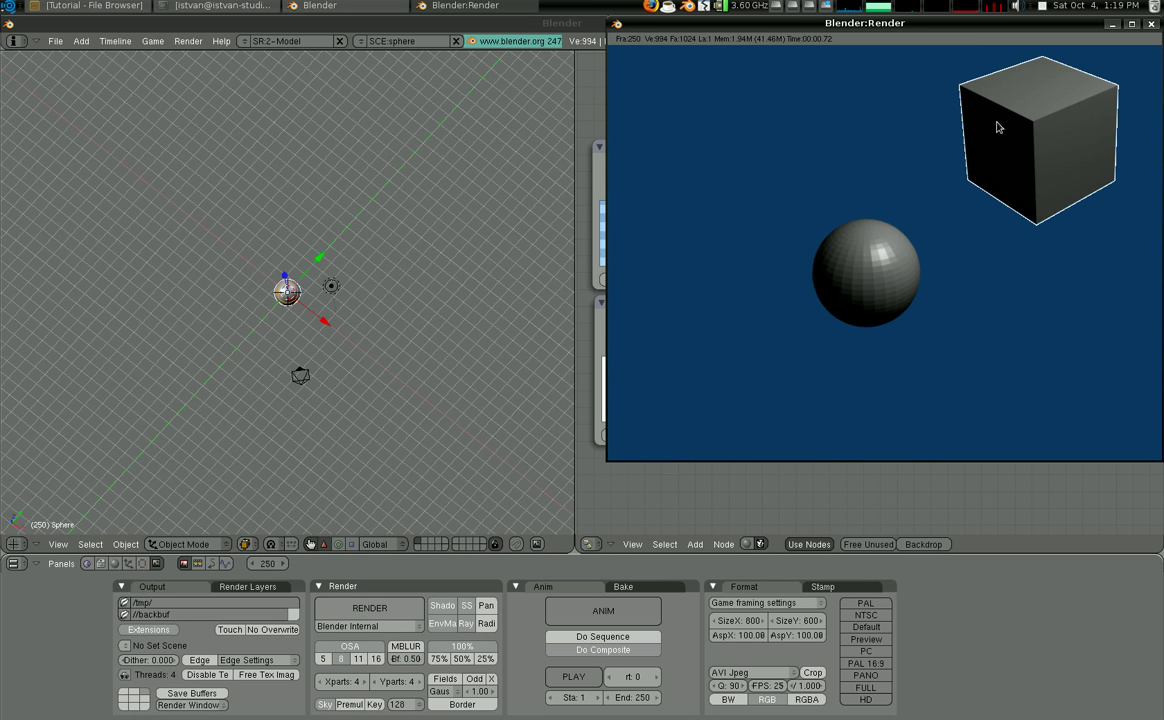
key(Escape)
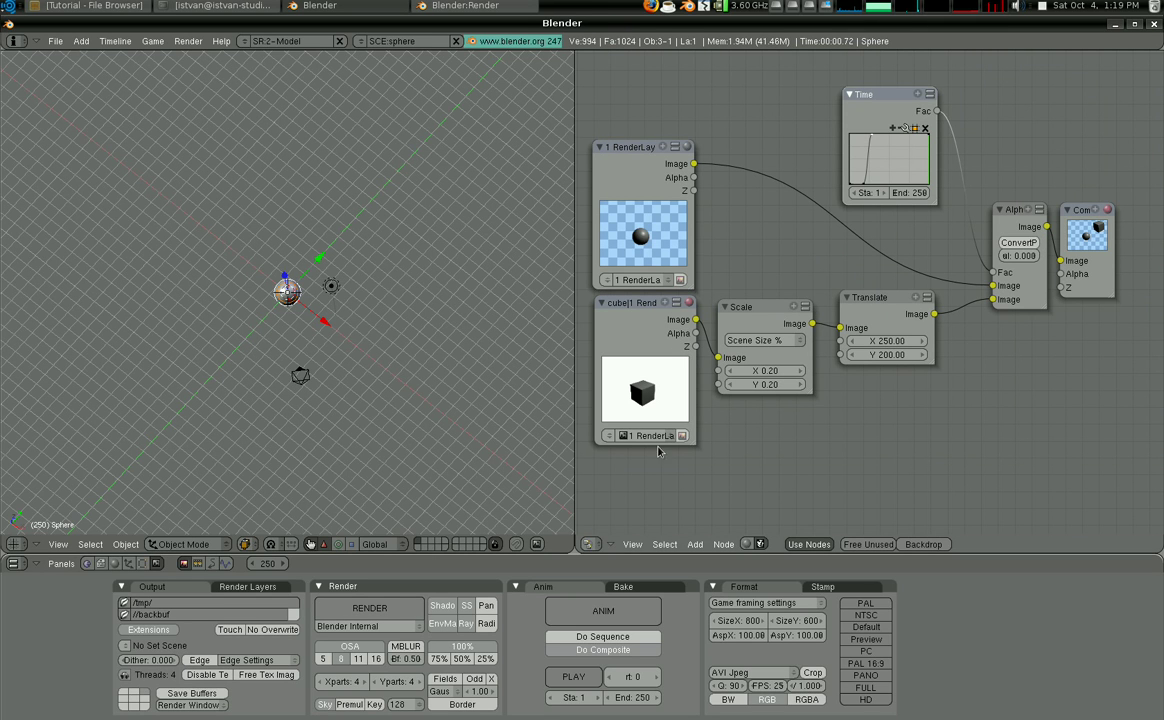
Enable Edge outlining in the Output panel for the sphere and cube scenes.
click(202, 661)
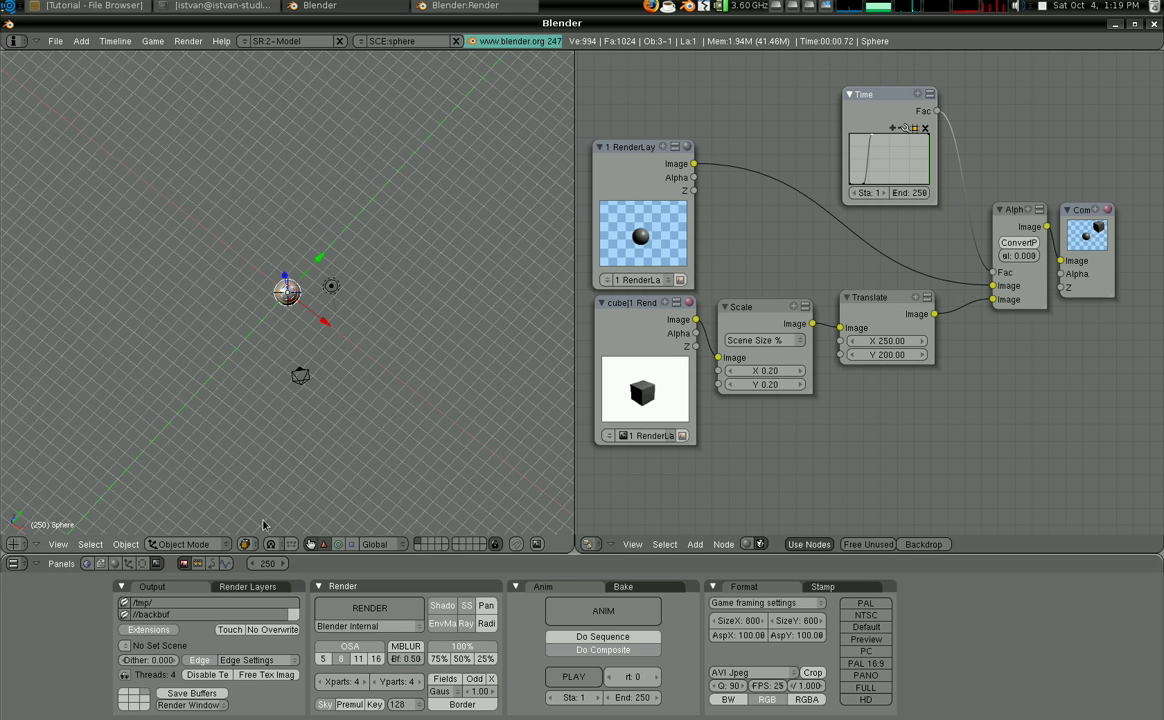
click(361, 41)
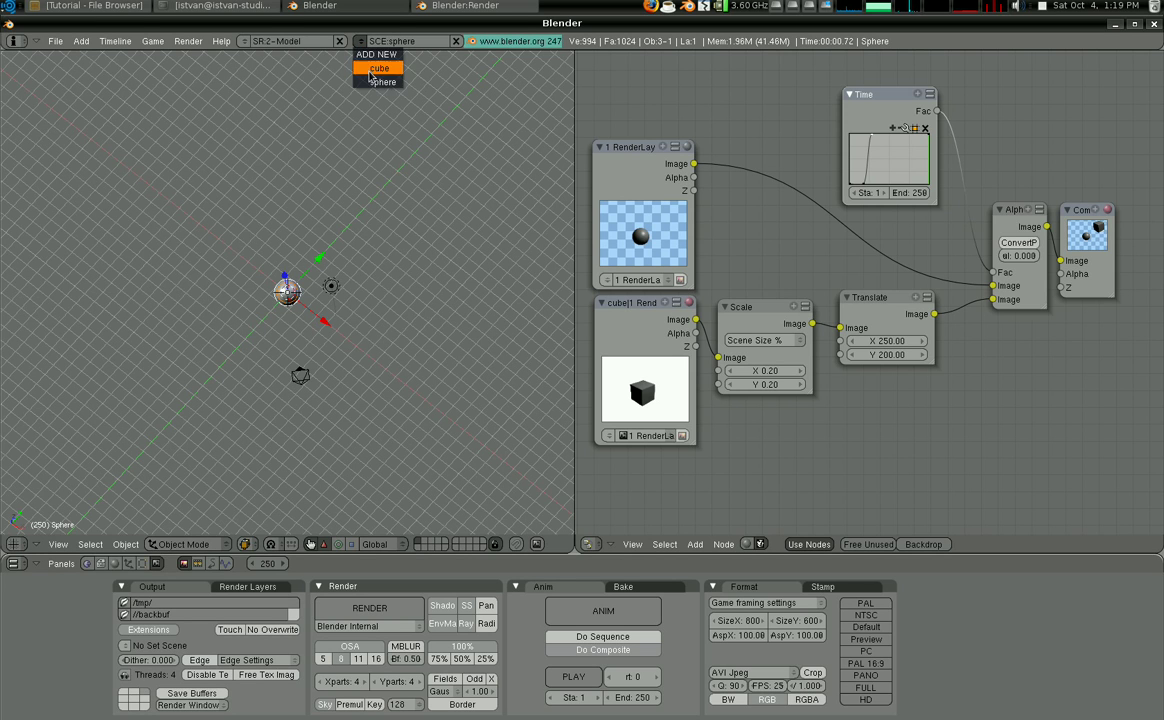
click(376, 68)
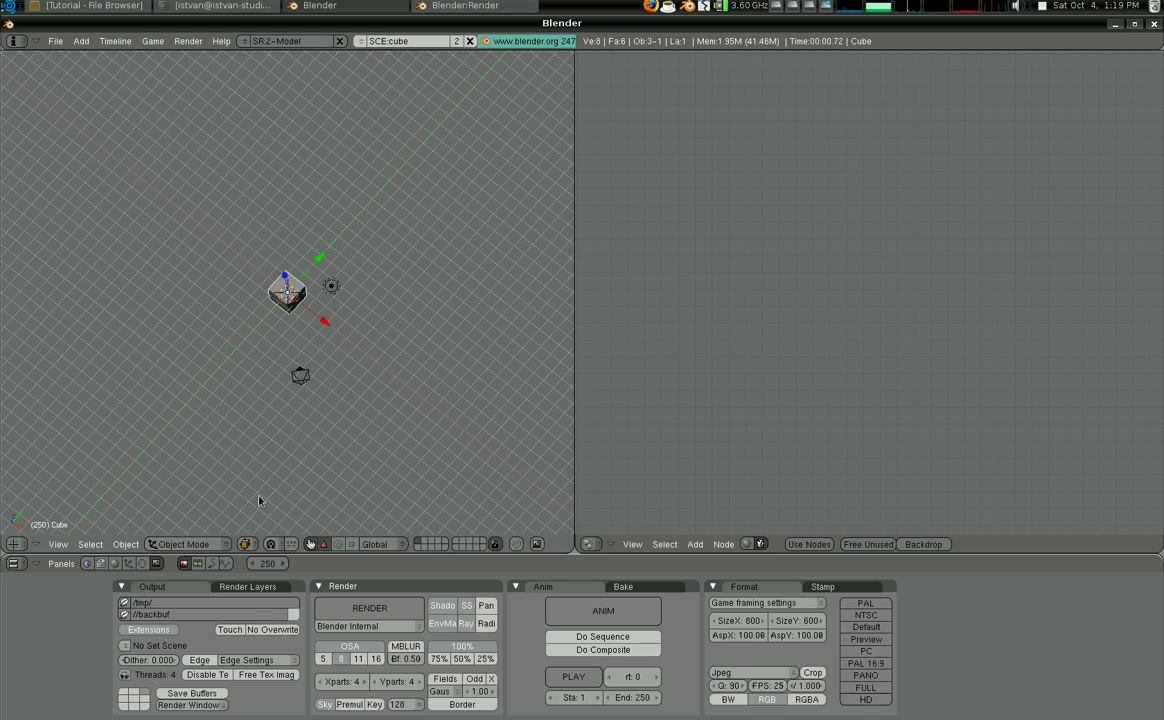
click(203, 660)
Return to the sphere scene and re-render frame 250 with outlined cube edges.
click(361, 41)
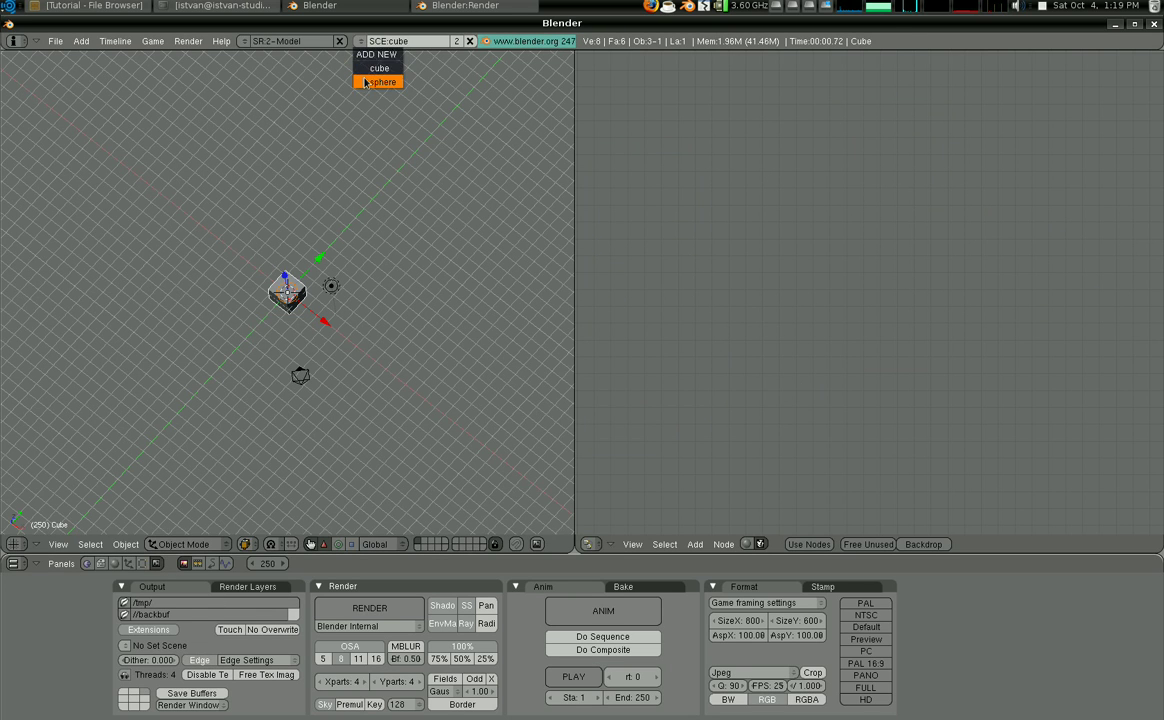
click(378, 82)
click(372, 608)
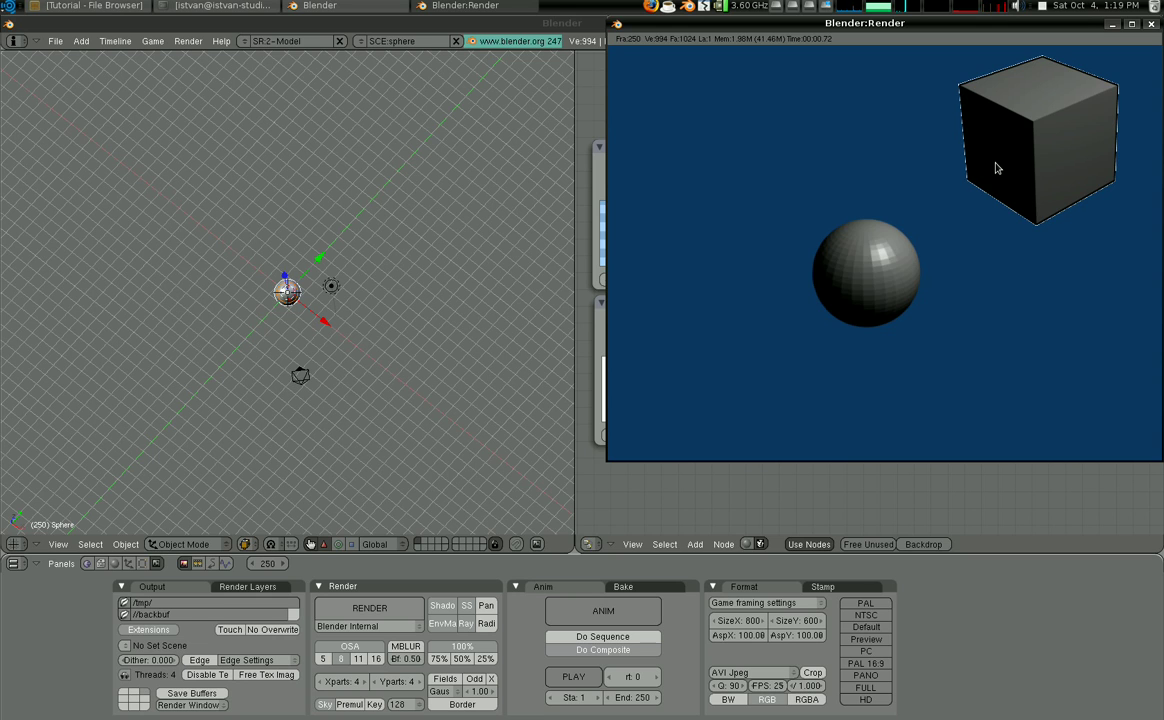
key(Escape)
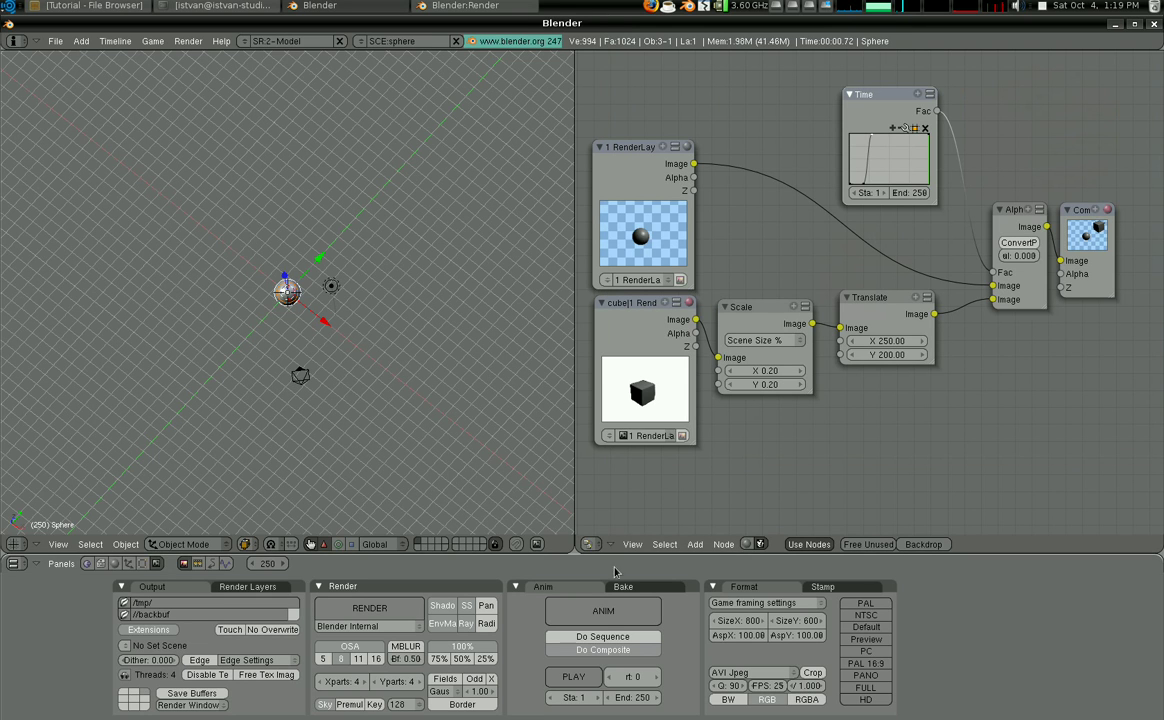